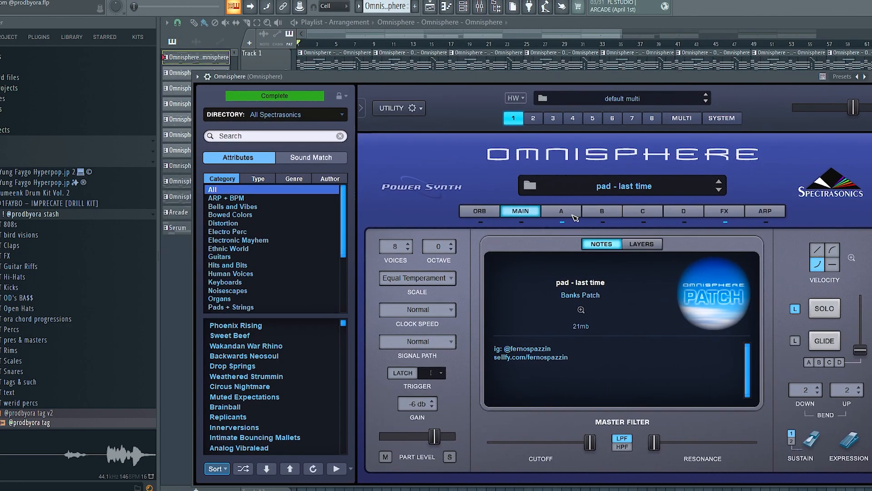
Step: Check layer A of the "pad - last time" patch, then open the Track 1 Omnisphere pattern in the piano roll
{"action": "left_click", "coordinate": [573, 215]}
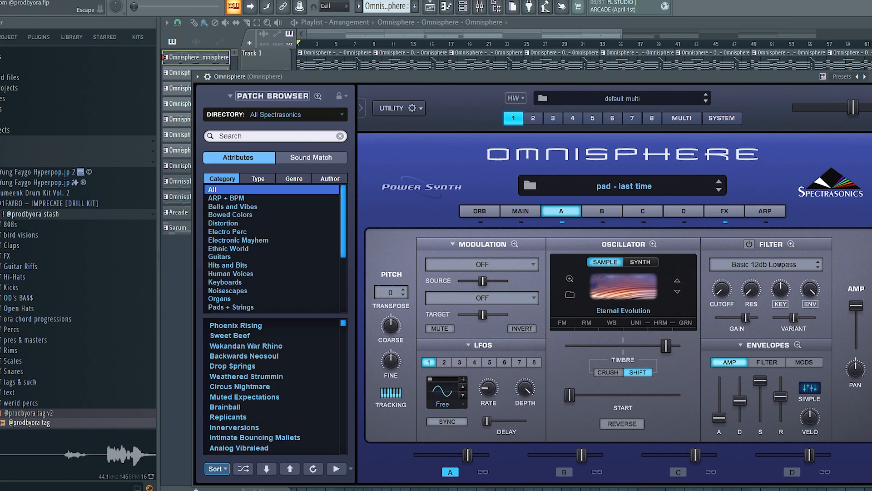
{"action": "key", "text": "Escape"}
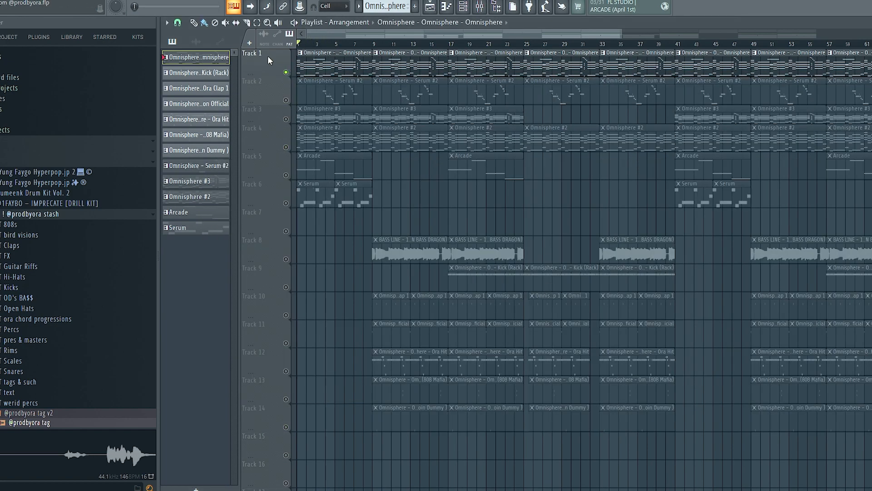
{"action": "scroll", "coordinate": [315, 59], "scroll_direction": "up", "scroll_amount": 3}
{"action": "double_click", "coordinate": [316, 59]}
{"action": "scroll", "coordinate": [510, 162], "scroll_direction": "up", "scroll_amount": 3}
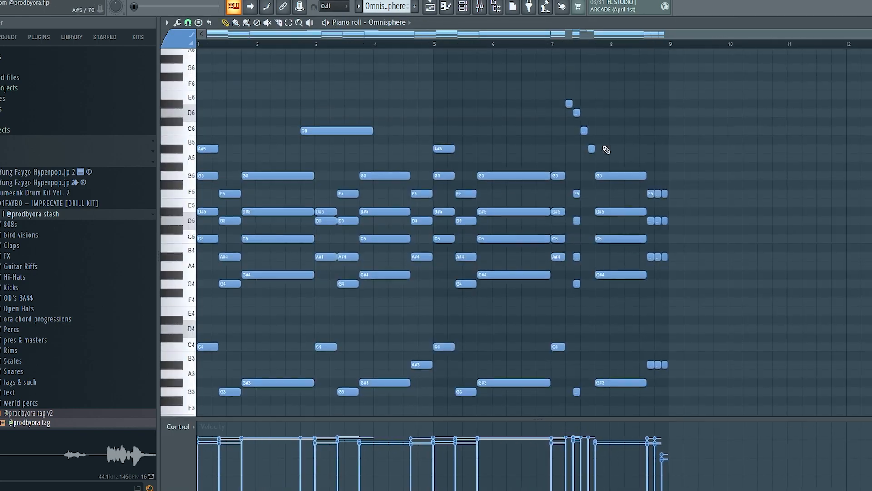
Step: Examine the Omnisphere pattern's chords and the descending high notes in bar 7, playing the pattern back and stopping it
{"action": "scroll", "coordinate": [477, 43], "scroll_direction": "down", "scroll_amount": 2}
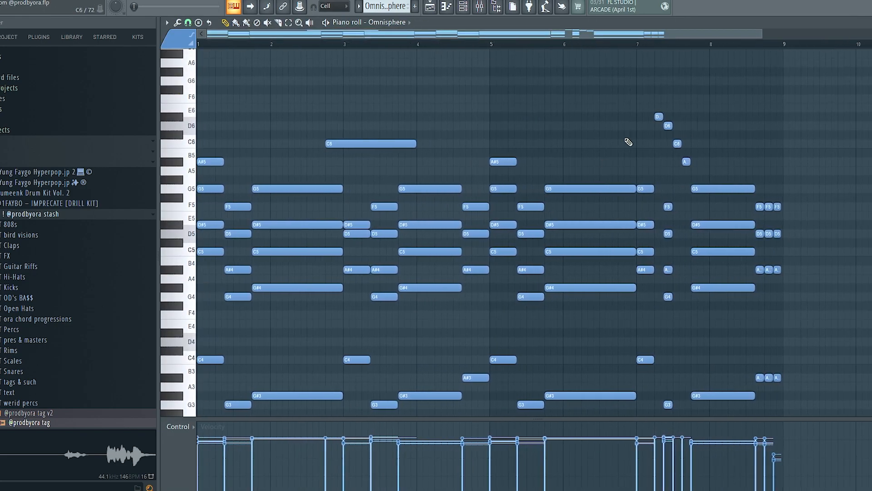
{"action": "left_click_drag", "start_coordinate": [654, 112], "coordinate": [686, 161]}
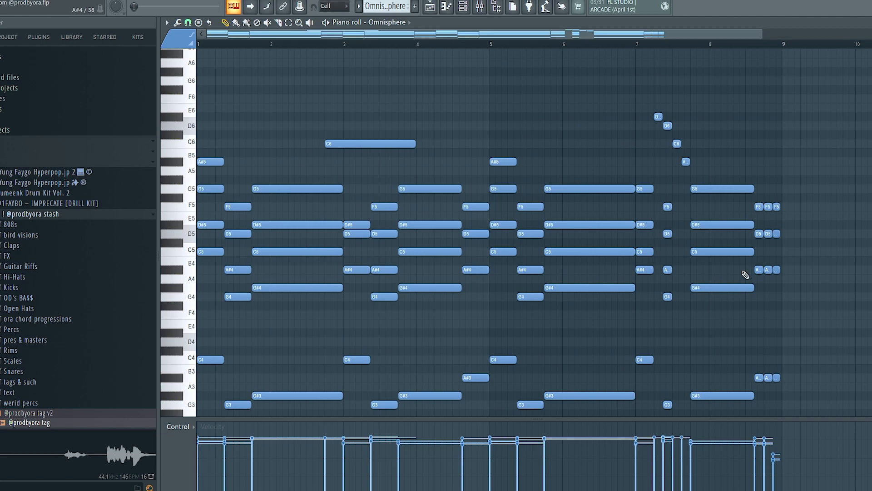
{"action": "scroll", "coordinate": [362, 182], "scroll_direction": "down", "scroll_amount": 3}
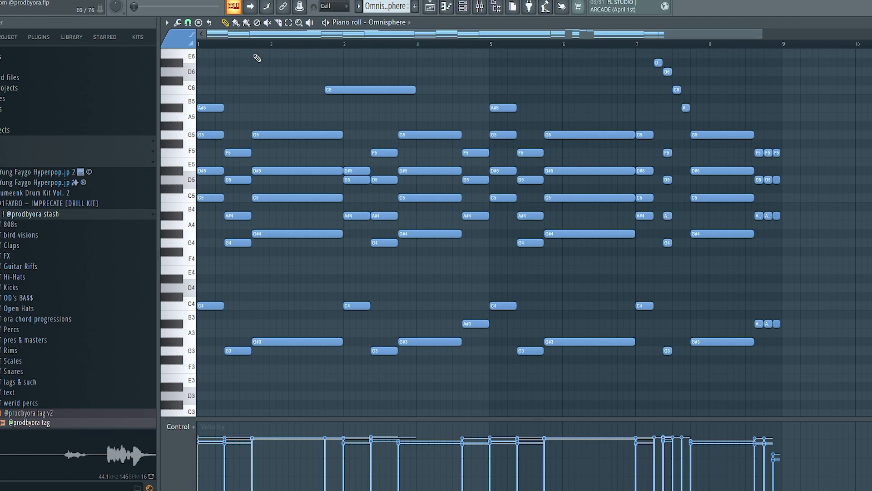
{"action": "scroll", "coordinate": [264, 63], "scroll_direction": "up", "scroll_amount": 3}
{"action": "key", "text": "space"}
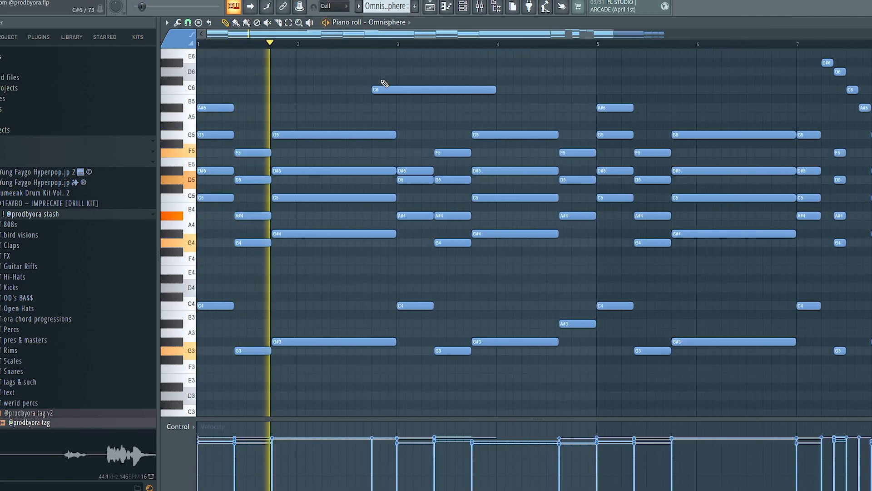
{"action": "scroll", "coordinate": [675, 121], "scroll_direction": "down", "scroll_amount": 3}
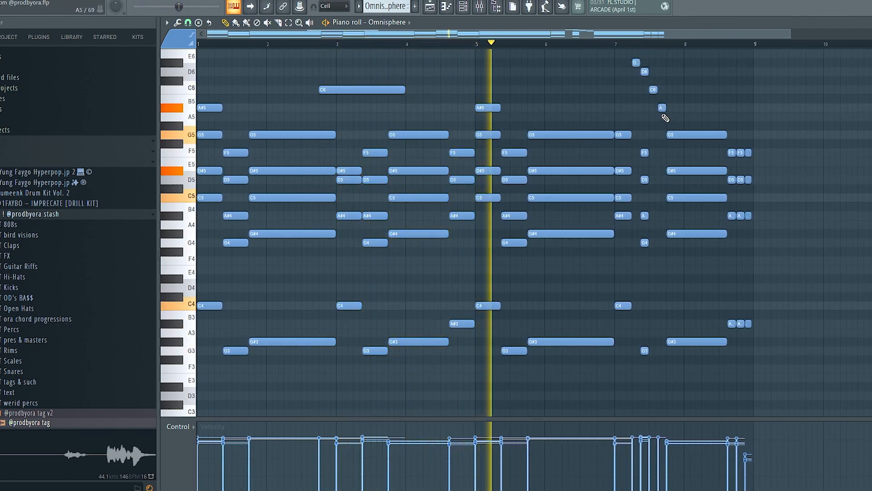
{"action": "scroll", "coordinate": [662, 114], "scroll_direction": "up", "scroll_amount": 1}
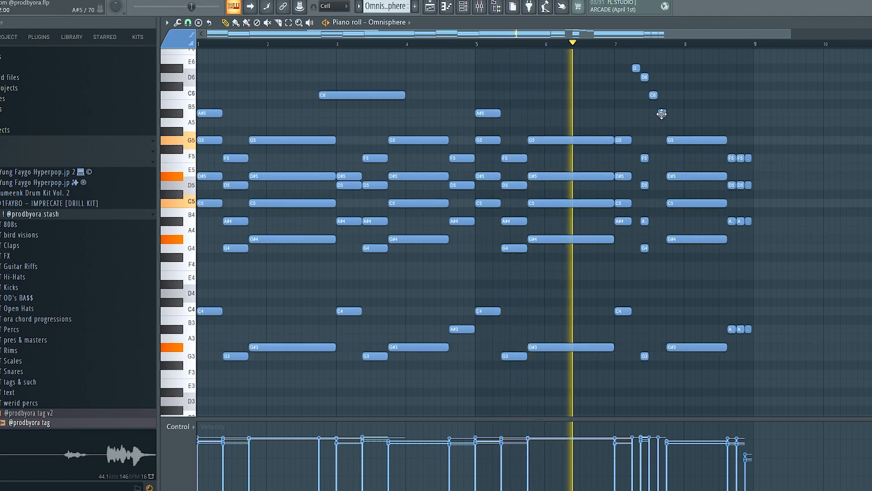
{"action": "scroll", "coordinate": [661, 114], "scroll_direction": "up", "scroll_amount": 3}
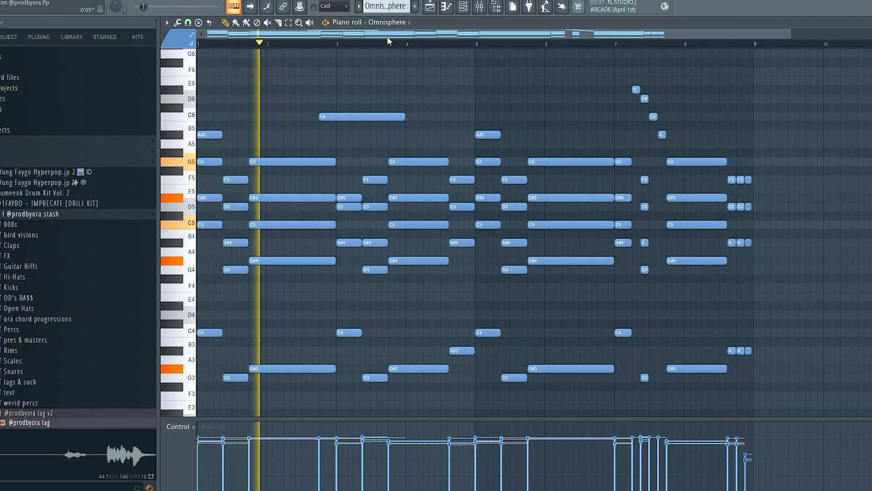
{"action": "scroll", "coordinate": [388, 41], "scroll_direction": "up", "scroll_amount": 4}
{"action": "key", "text": "space"}
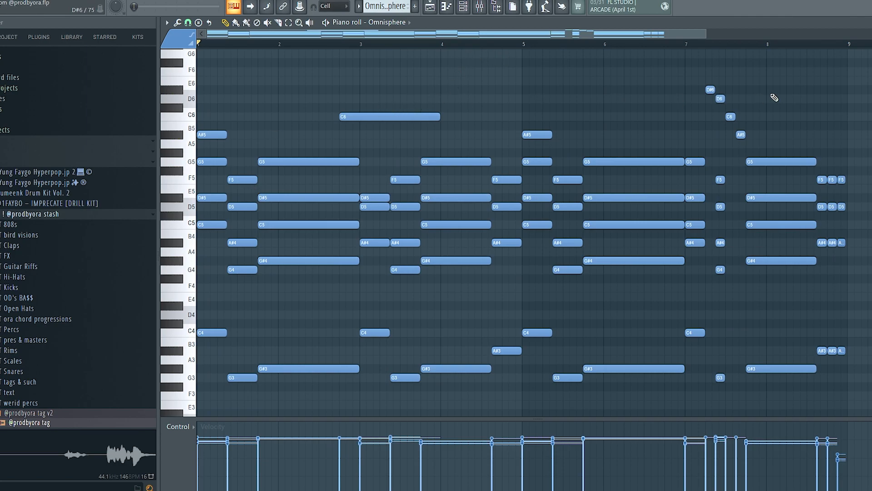
{"action": "key", "text": "ctrl+a"}
{"action": "scroll", "coordinate": [856, 78], "scroll_direction": "down", "scroll_amount": 4}
{"action": "left_click", "coordinate": [364, 292]}
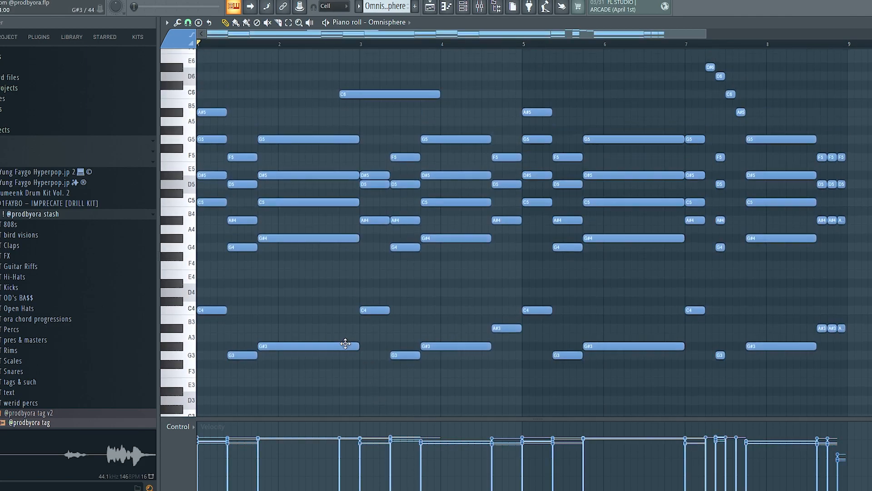
{"action": "key", "text": "ctrl+a"}
{"action": "left_click", "coordinate": [727, 382]}
{"action": "scroll", "coordinate": [722, 374], "scroll_direction": "up", "scroll_amount": 4}
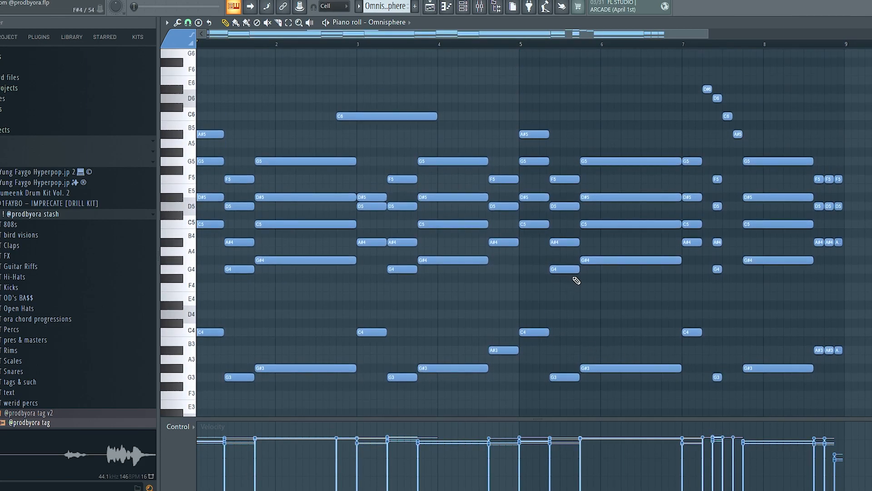
Step: Return to the playlist and open the Omnisphere #3 pattern on Track 3 in the piano roll
{"action": "key", "text": "F5"}
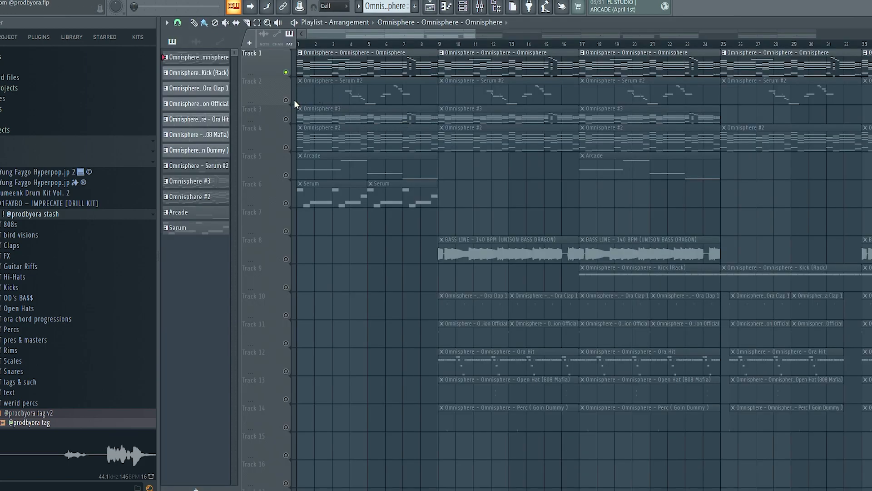
{"action": "double_click", "coordinate": [320, 117]}
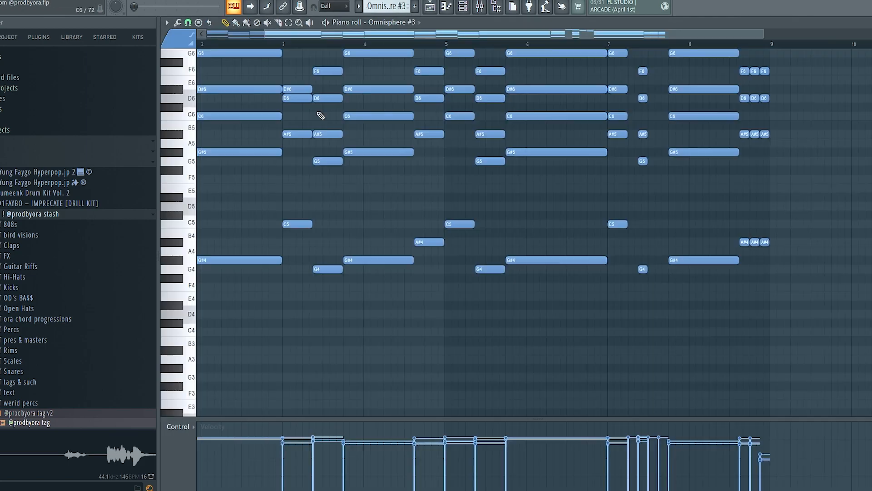
{"action": "scroll", "coordinate": [317, 56], "scroll_direction": "down", "scroll_amount": 3}
Step: Open the Omnisphere #3 instrument, examine layer A of its Gossamer Keyboard patch, and close the plugin window
{"action": "left_click", "coordinate": [400, 22]}
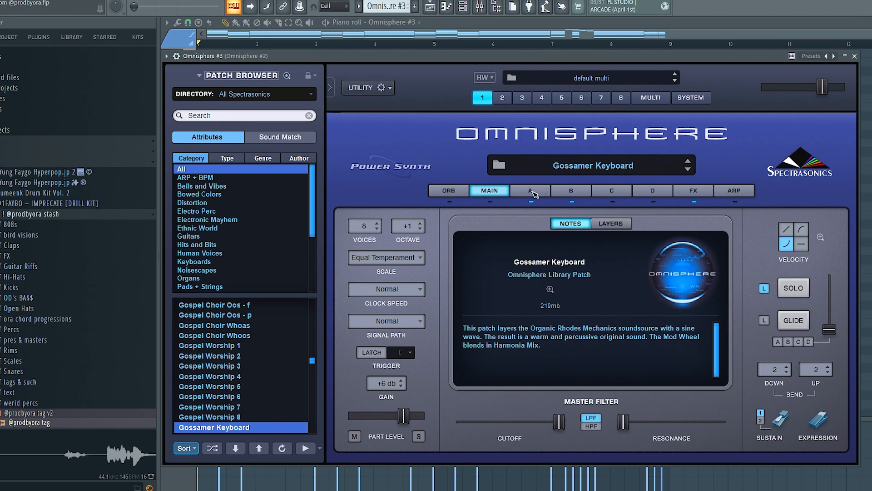
{"action": "left_click", "coordinate": [569, 191]}
{"action": "left_click", "coordinate": [532, 194]}
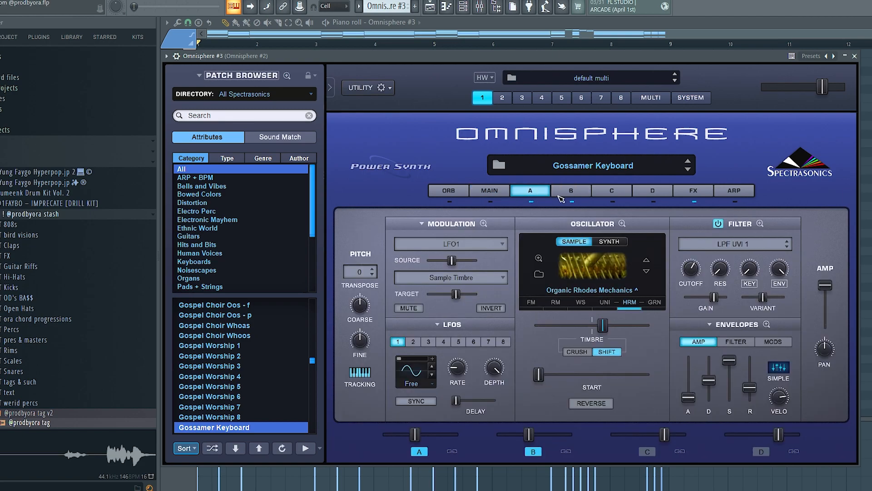
{"action": "left_click", "coordinate": [854, 57]}
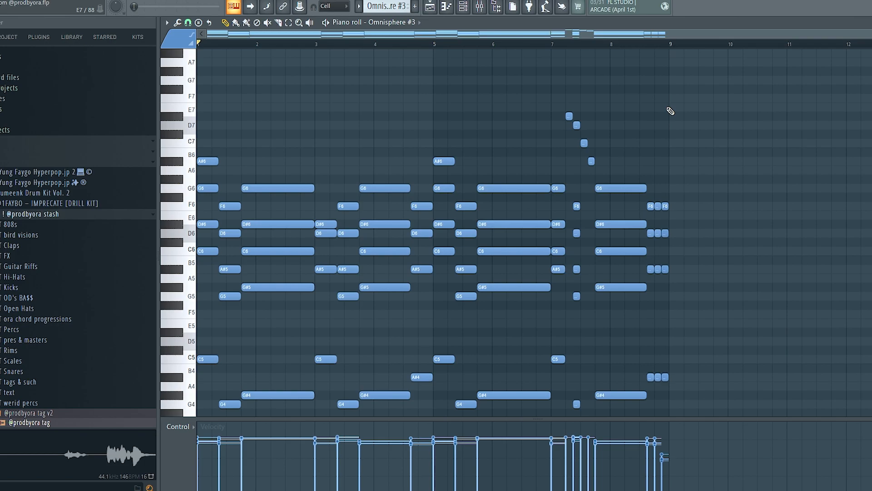
Step: Play back the Omnisphere #3 pattern while examining its high and low chord notes
{"action": "scroll", "coordinate": [378, 6], "scroll_direction": "down", "scroll_amount": 1}
{"action": "scroll", "coordinate": [377, 7], "scroll_direction": "up", "scroll_amount": 1}
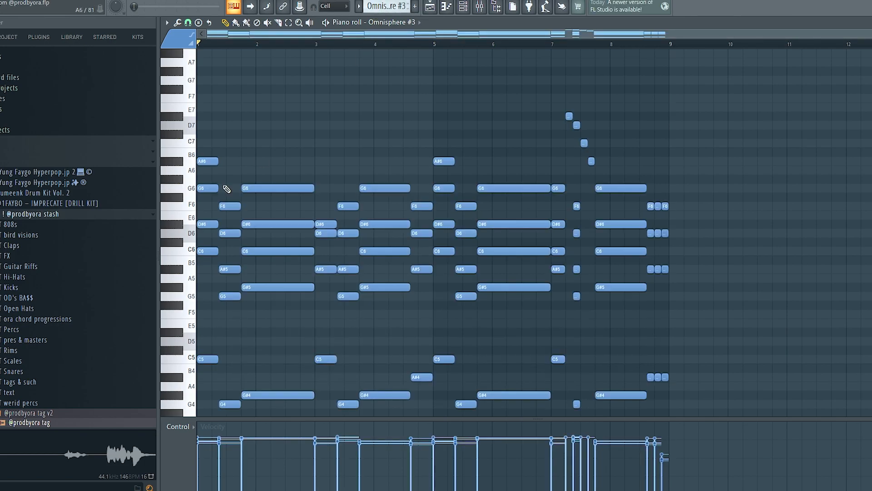
{"action": "scroll", "coordinate": [218, 164], "scroll_direction": "down", "scroll_amount": 3}
{"action": "key", "text": "space"}
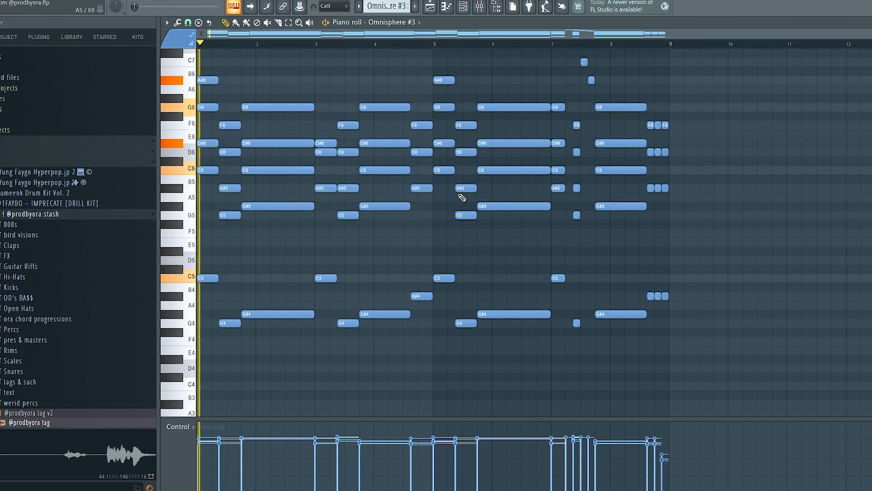
{"action": "scroll", "coordinate": [468, 196], "scroll_direction": "up", "scroll_amount": 2}
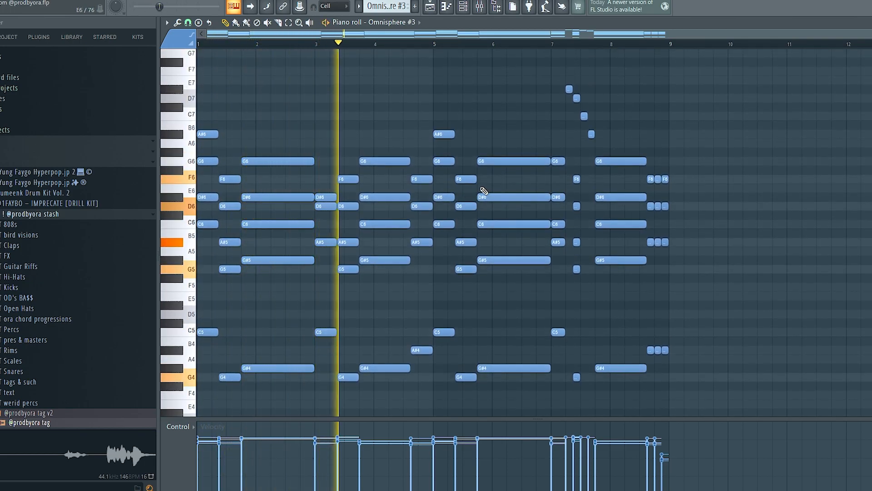
{"action": "scroll", "coordinate": [483, 194], "scroll_direction": "down", "scroll_amount": 3}
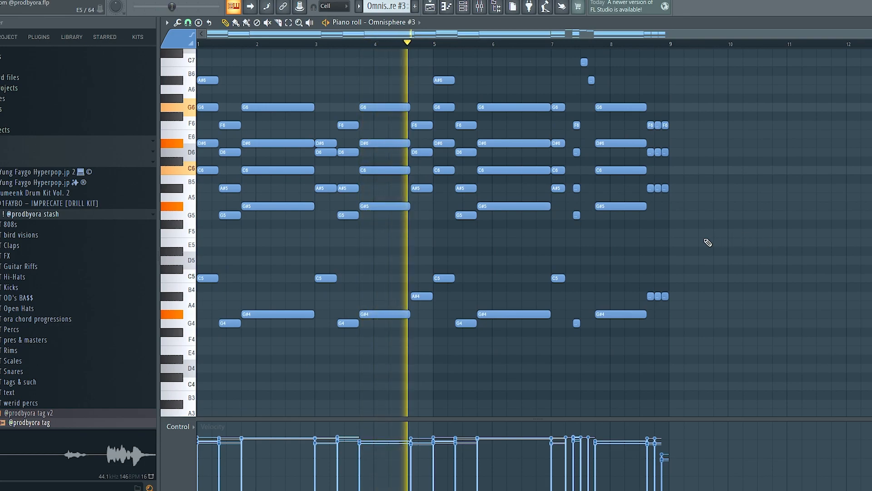
{"action": "scroll", "coordinate": [708, 243], "scroll_direction": "up", "scroll_amount": 2}
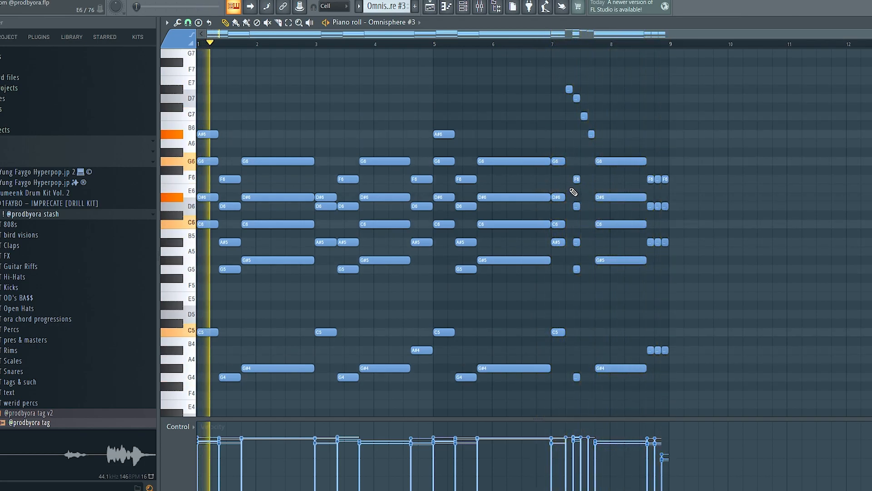
Step: Lengthen the two short chords in bar 7 of the Omnisphere #3 pattern so each reaches the following chord
{"action": "left_click_drag", "start_coordinate": [571, 165], "coordinate": [555, 148]}
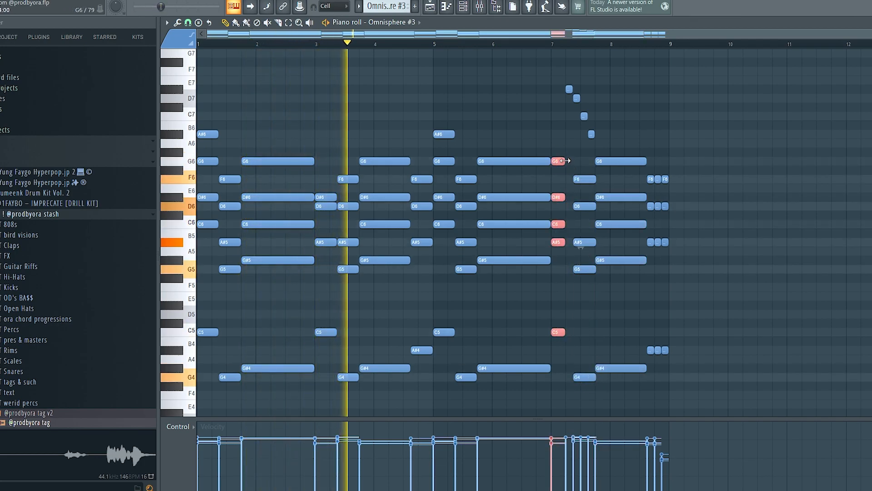
{"action": "left_click_drag", "start_coordinate": [323, 248], "coordinate": [331, 189]}
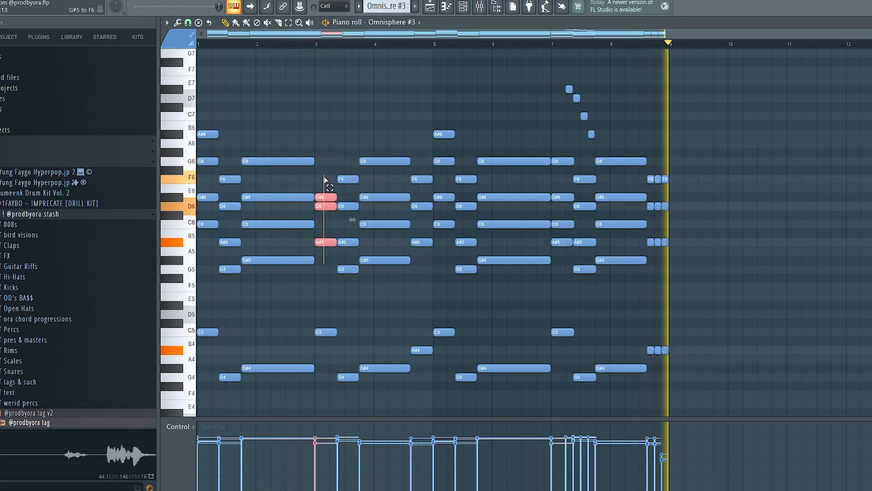
{"action": "left_click", "coordinate": [347, 197]}
{"action": "scroll", "coordinate": [366, 73], "scroll_direction": "up", "scroll_amount": 2}
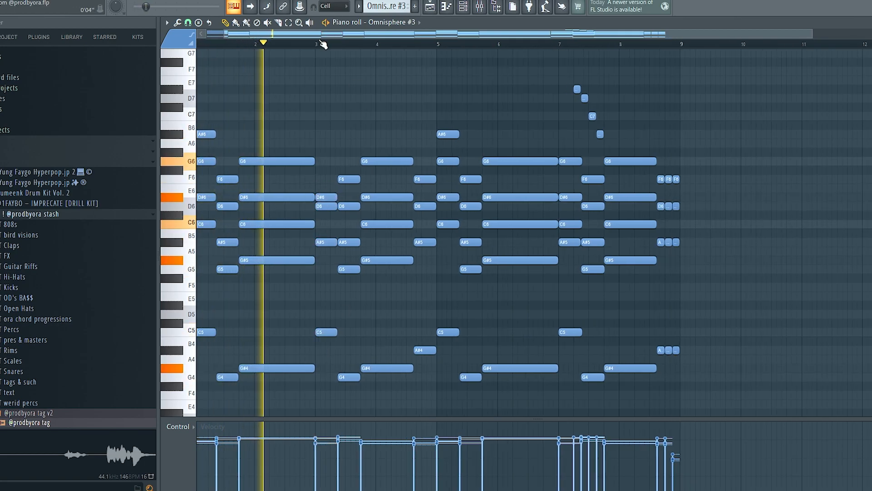
Step: Show the mixer and examine the Fruity parametric EQ 2 and HalfTime effects on the Omnisphere #2 track 5
{"action": "left_click", "coordinate": [479, 6]}
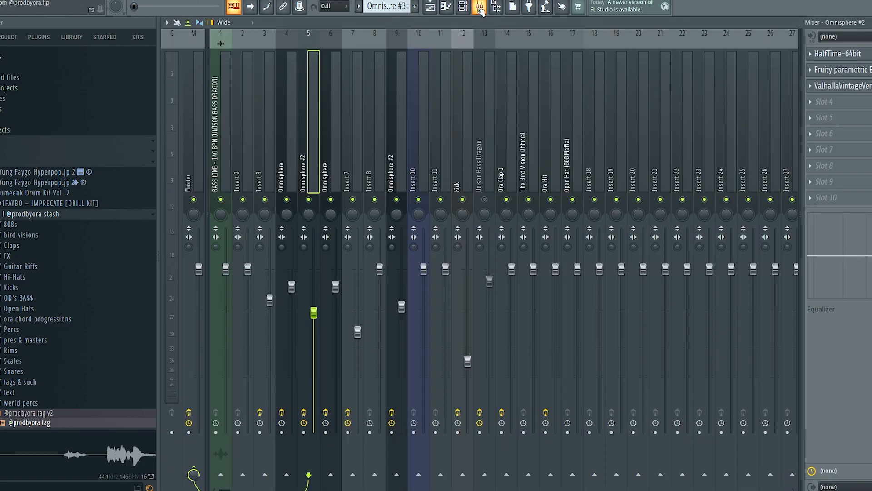
{"action": "left_click", "coordinate": [844, 72]}
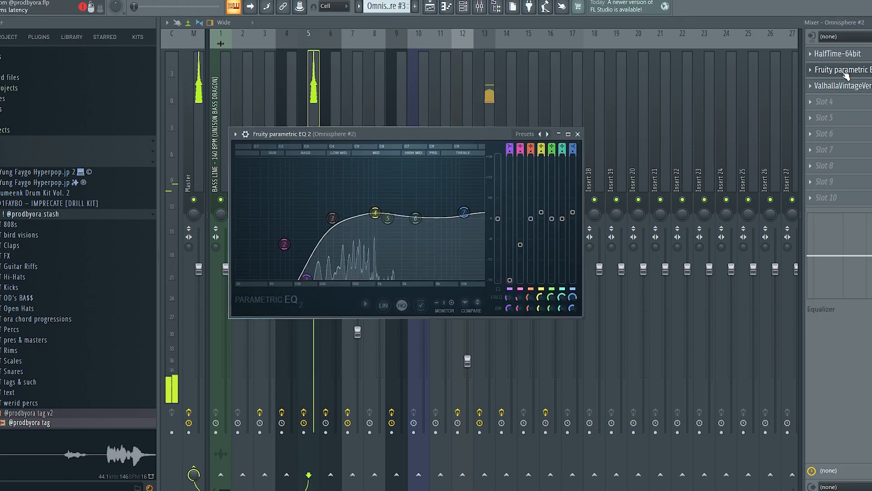
{"action": "left_click", "coordinate": [853, 56]}
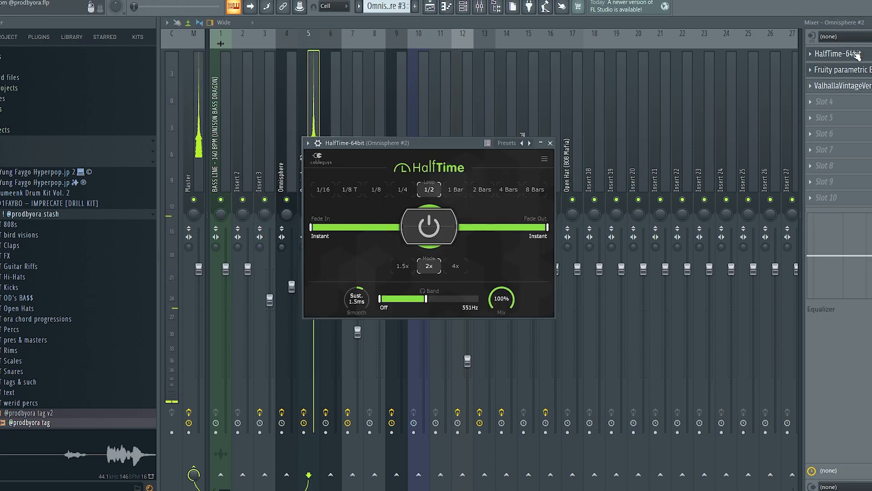
{"action": "left_click", "coordinate": [857, 54]}
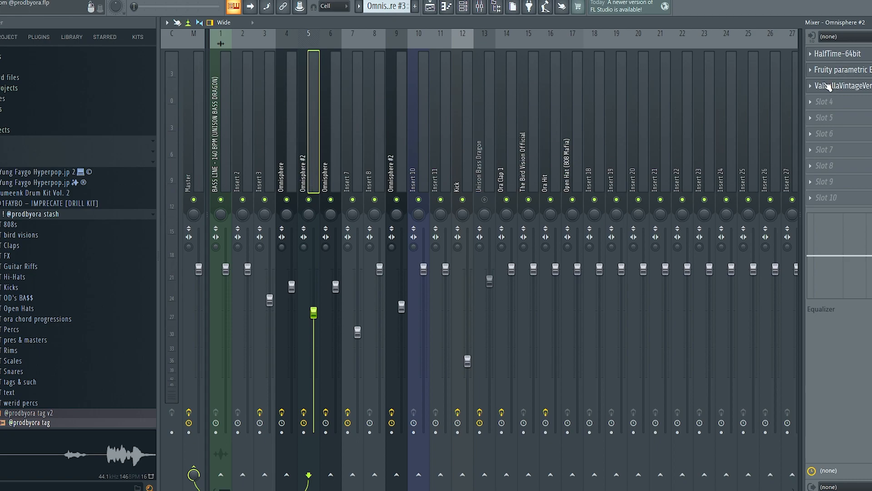
Step: Return to the Omnisphere #3 piano roll, play the edited pattern back and stop playback
{"action": "key", "text": "F7"}
{"action": "left_click_drag", "start_coordinate": [772, 68], "coordinate": [307, 379]}
{"action": "key", "text": "ctrl+a"}
{"action": "key", "text": "ctrl+d"}
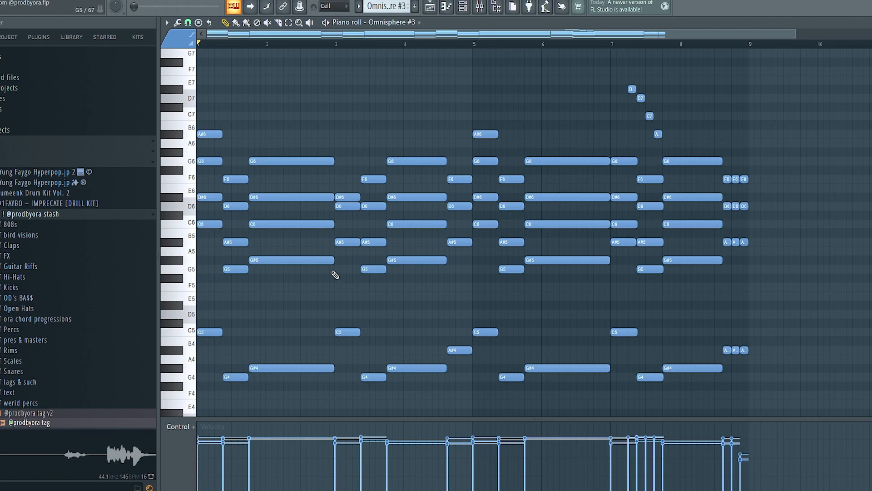
{"action": "key", "text": "space"}
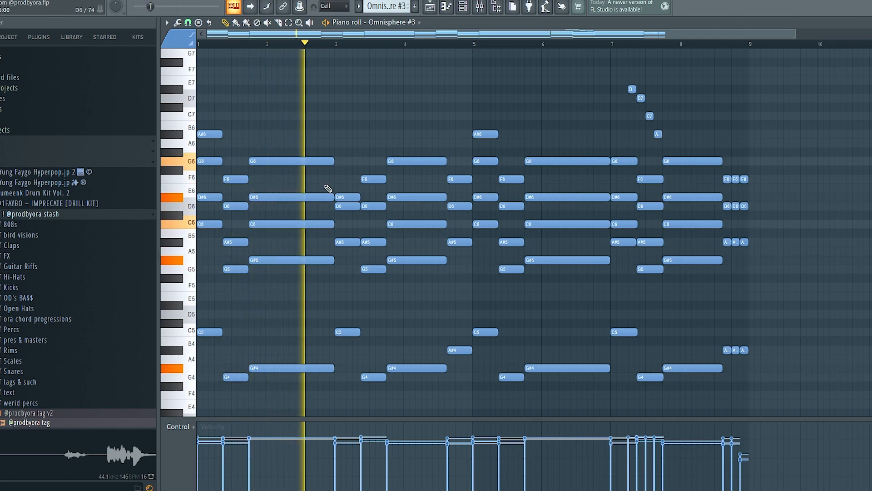
{"action": "key", "text": "space"}
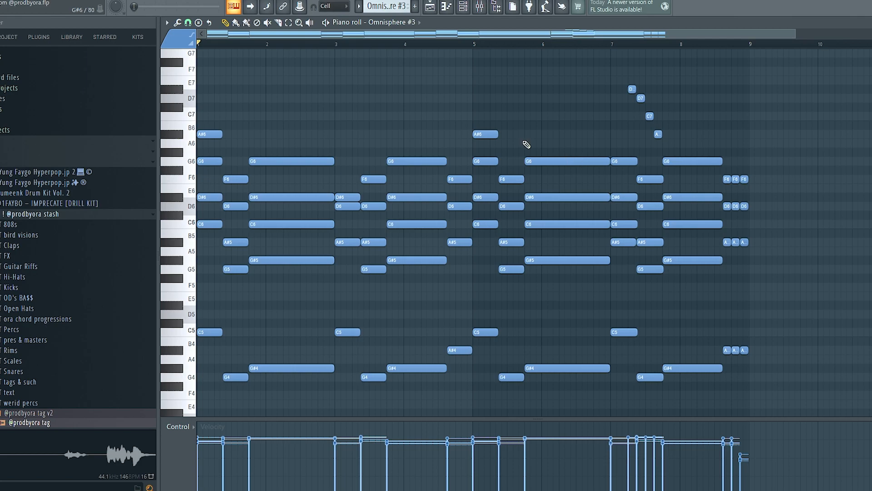
Step: Show the mixer and check the first Fruity parametric EQ on the Omnisphere track 4
{"action": "left_click", "coordinate": [477, 9]}
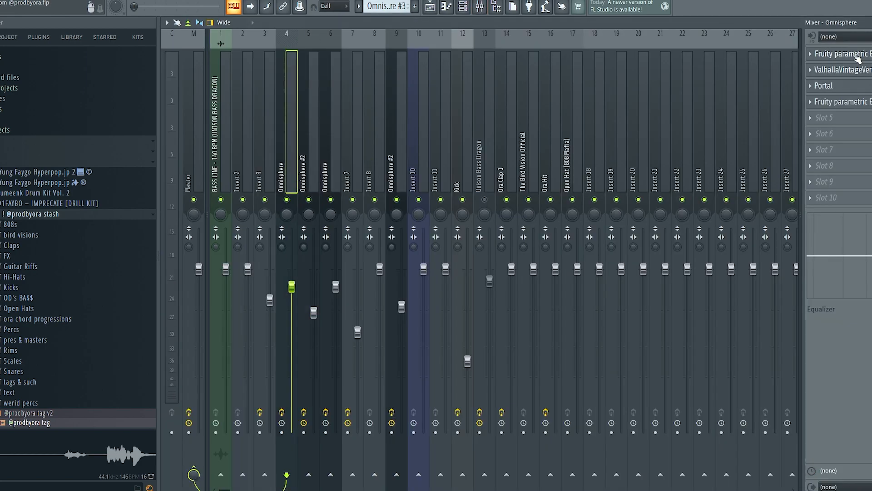
{"action": "left_click", "coordinate": [856, 56]}
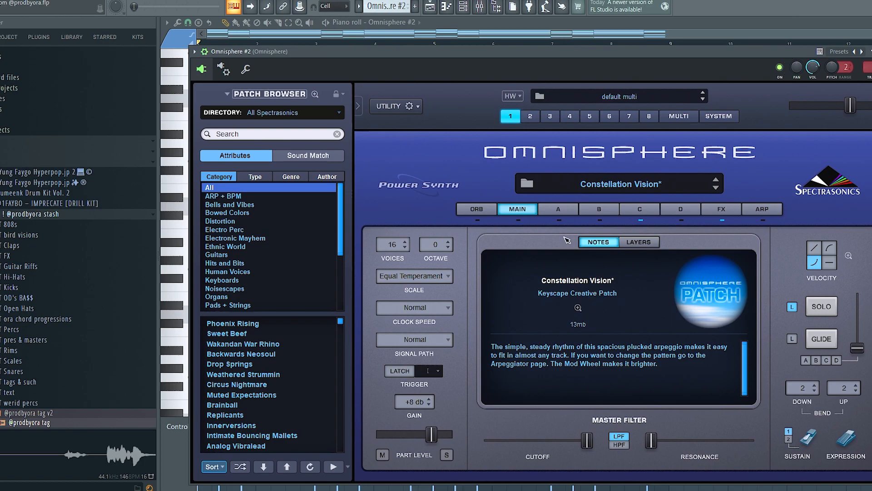
Step: Examine layer C of the Constellation Vision patch and close the Omnisphere #2 window
{"action": "left_click", "coordinate": [650, 209]}
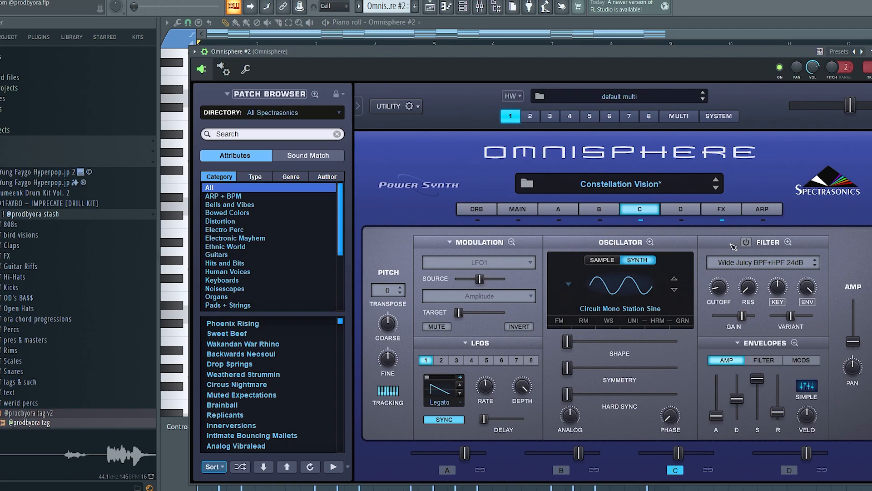
{"action": "key", "text": "Escape"}
{"action": "scroll", "coordinate": [298, 156], "scroll_direction": "up", "scroll_amount": 5}
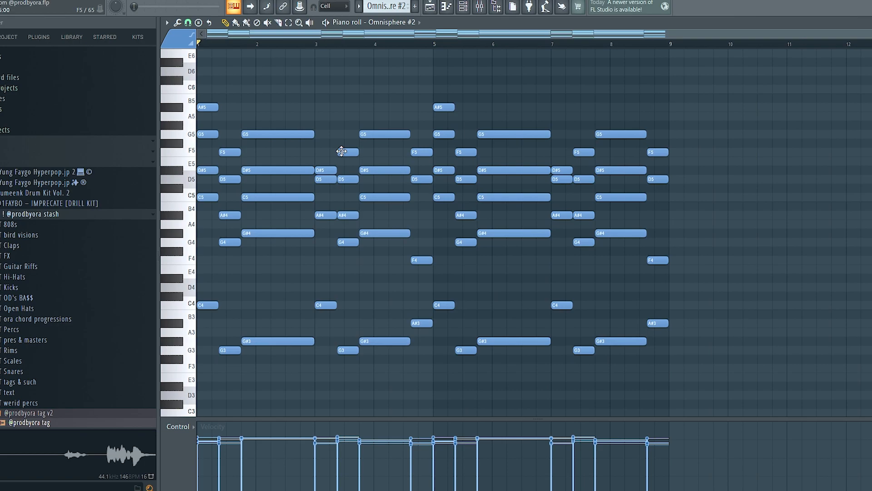
Step: Look over the chords in the Omnisphere #2 piano roll and play the pattern
{"action": "scroll", "coordinate": [745, 111], "scroll_direction": "up", "scroll_amount": 5}
{"action": "key", "text": "ctrl+a"}
{"action": "left_click_drag", "start_coordinate": [249, 139], "coordinate": [695, 197]}
{"action": "scroll", "coordinate": [684, 202], "scroll_direction": "down", "scroll_amount": 5}
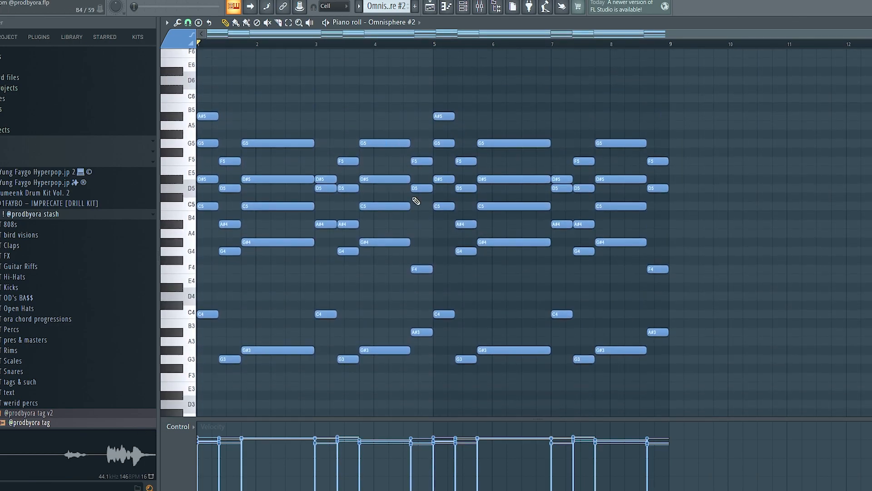
{"action": "scroll", "coordinate": [360, 98], "scroll_direction": "up", "scroll_amount": 1}
{"action": "key", "text": "space"}
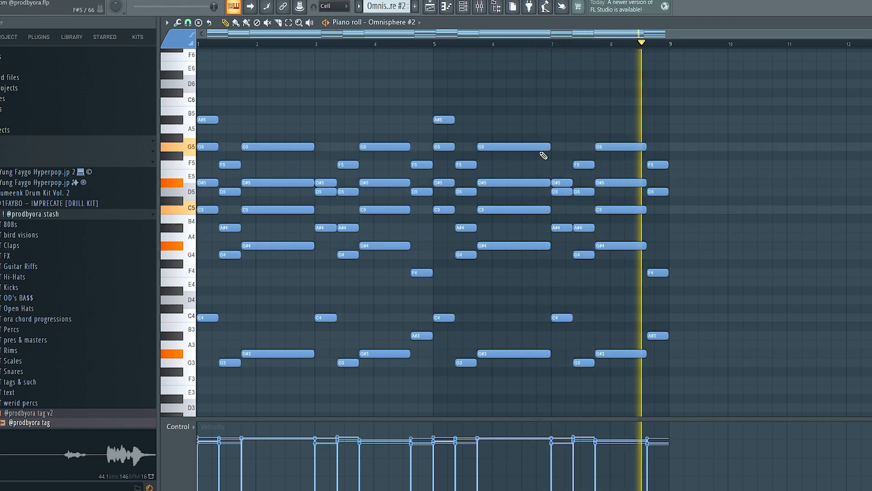
Step: Unmute Tracks 1 and 3 in the playlist, select bars 1 to 8 and play them with Track 4
{"action": "key", "text": "F5"}
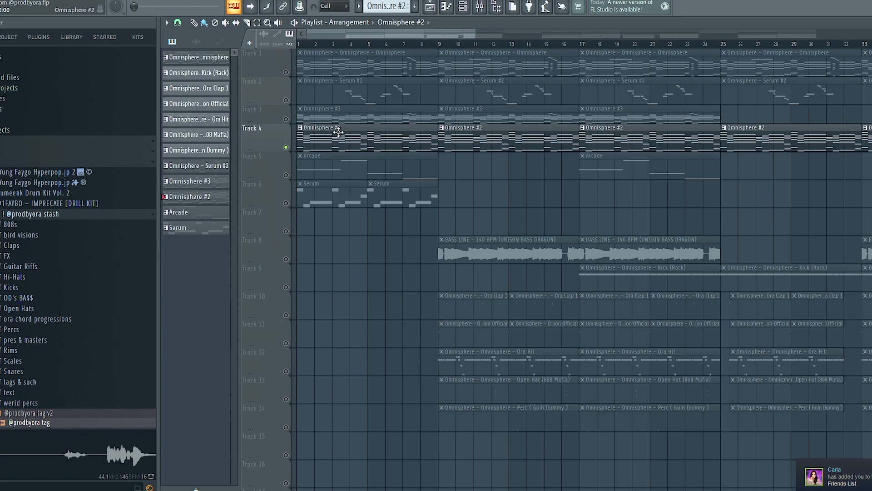
{"action": "left_click", "coordinate": [285, 119]}
{"action": "left_click", "coordinate": [285, 72]}
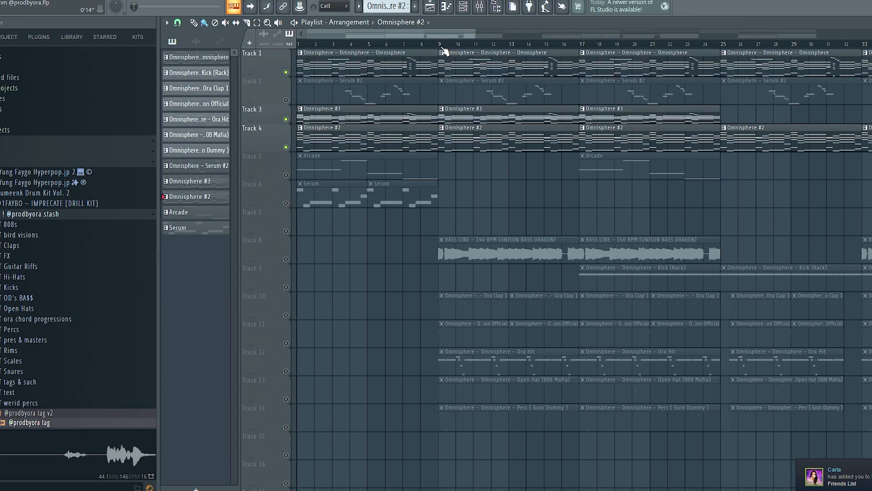
{"action": "left_click_drag", "start_coordinate": [443, 47], "coordinate": [89, 69]}
{"action": "scroll", "coordinate": [344, 45], "scroll_direction": "up", "scroll_amount": 2}
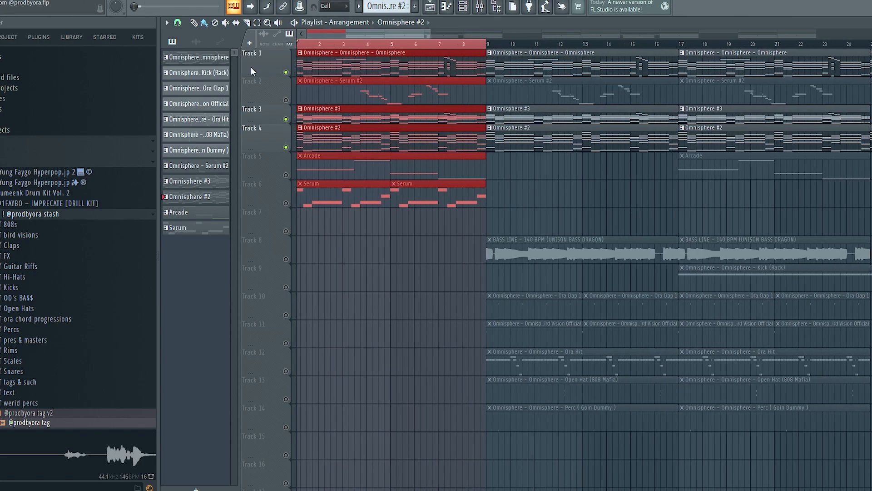
{"action": "key", "text": "space"}
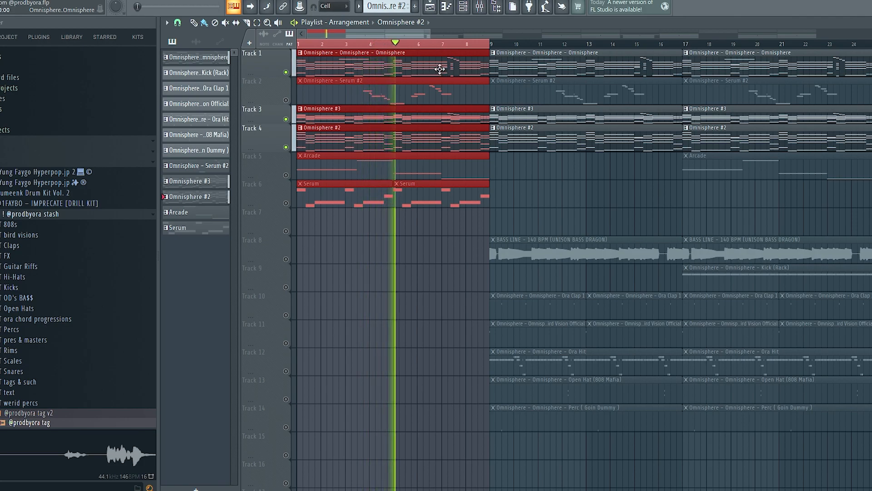
Step: Show the Track 1 Omnisphere pattern in the piano roll and examine its bar 7 and 8 notes during playback
{"action": "double_click", "coordinate": [440, 71]}
{"action": "left_click_drag", "start_coordinate": [282, 142], "coordinate": [285, 358]}
{"action": "left_click_drag", "start_coordinate": [285, 255], "coordinate": [311, 261]}
{"action": "left_click_drag", "start_coordinate": [295, 323], "coordinate": [274, 143]}
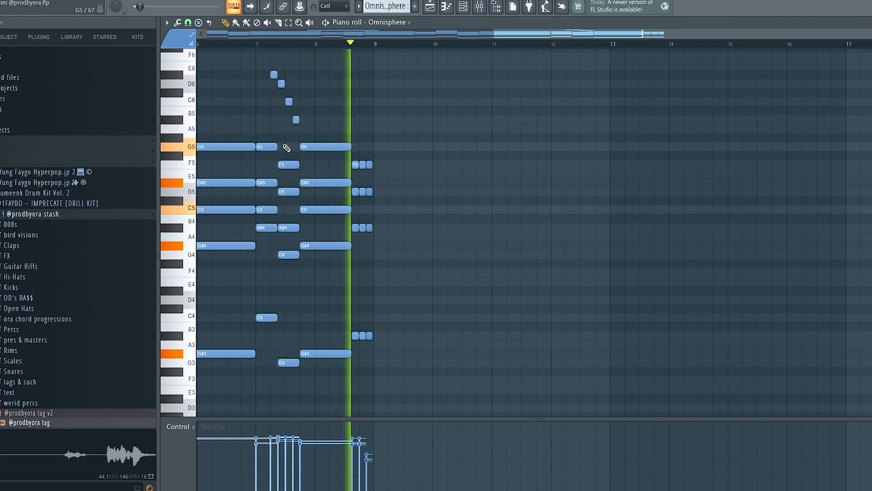
Step: Show the mixer and check the Fruity parametric EQ 2, ValhallaVintageVerb and second EQ on the Omnisphere track 6
{"action": "key", "text": "F5"}
{"action": "key", "text": "F9"}
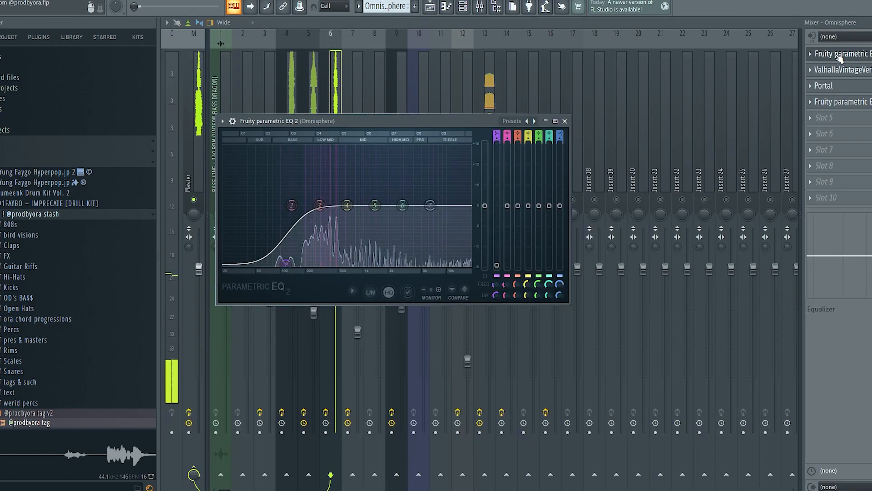
{"action": "left_click", "coordinate": [835, 69]}
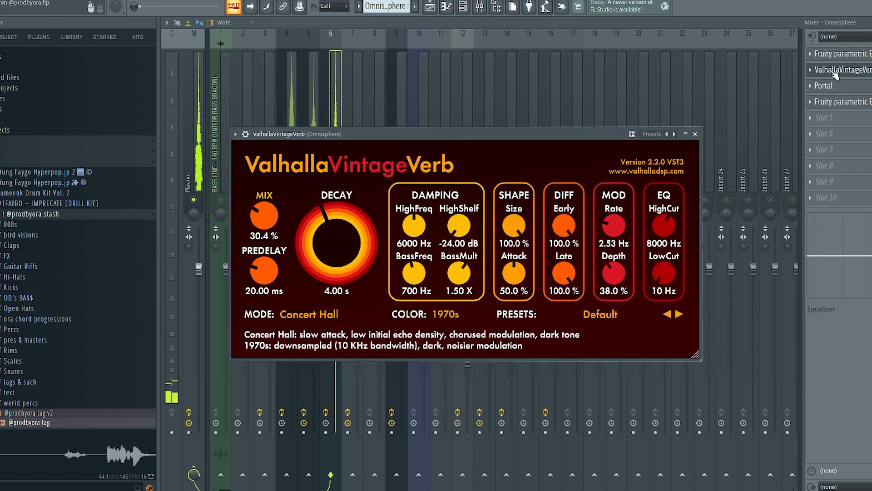
{"action": "left_click", "coordinate": [835, 70]}
{"action": "left_click", "coordinate": [835, 102]}
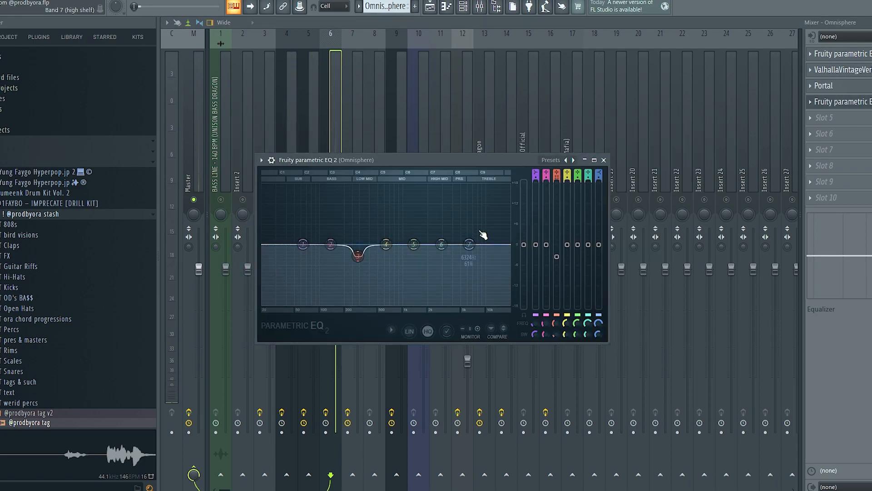
{"action": "left_click", "coordinate": [831, 101]}
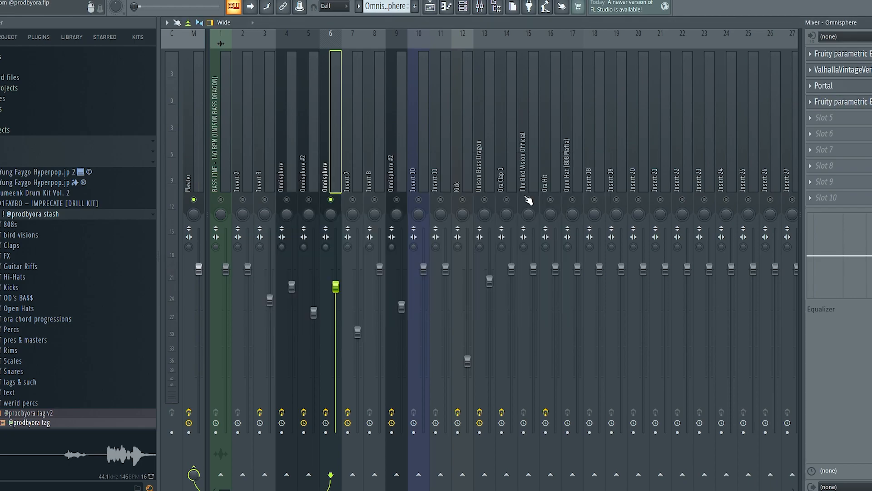
{"action": "left_click", "coordinate": [834, 102]}
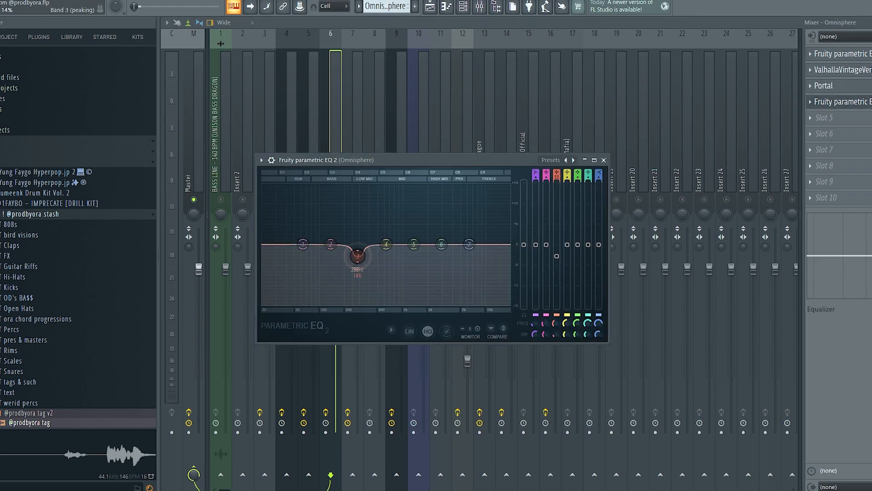
{"action": "left_click", "coordinate": [851, 102]}
Step: Review the lead [game] preset in Serum #2 and close the plugin window
{"action": "key", "text": "F7"}
{"action": "scroll", "coordinate": [372, 136], "scroll_direction": "down", "scroll_amount": 3}
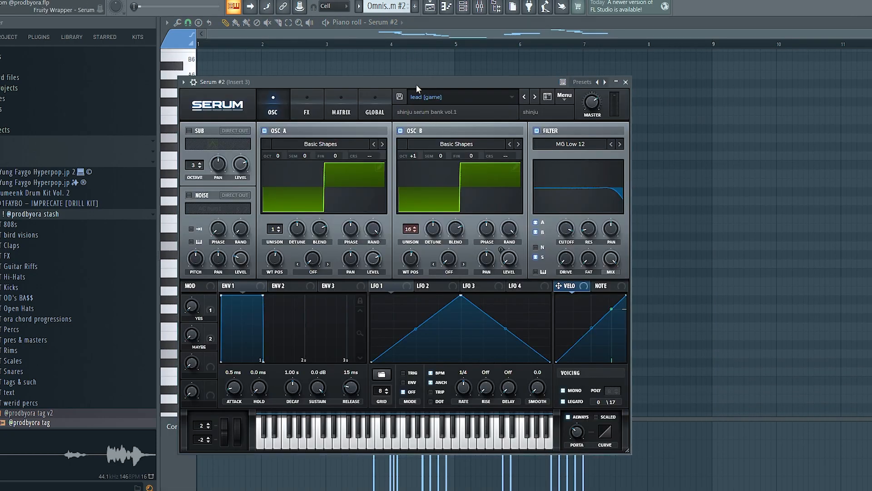
{"action": "left_click_drag", "start_coordinate": [416, 85], "coordinate": [481, 91]}
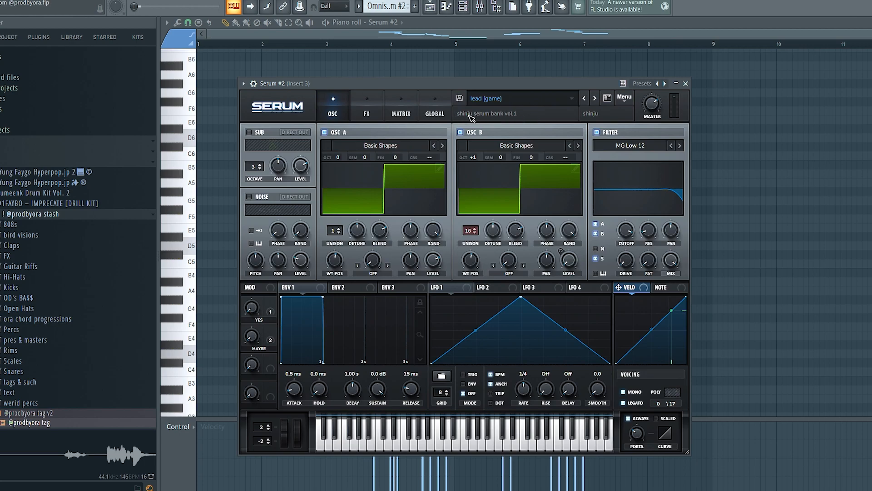
{"action": "left_click", "coordinate": [686, 84]}
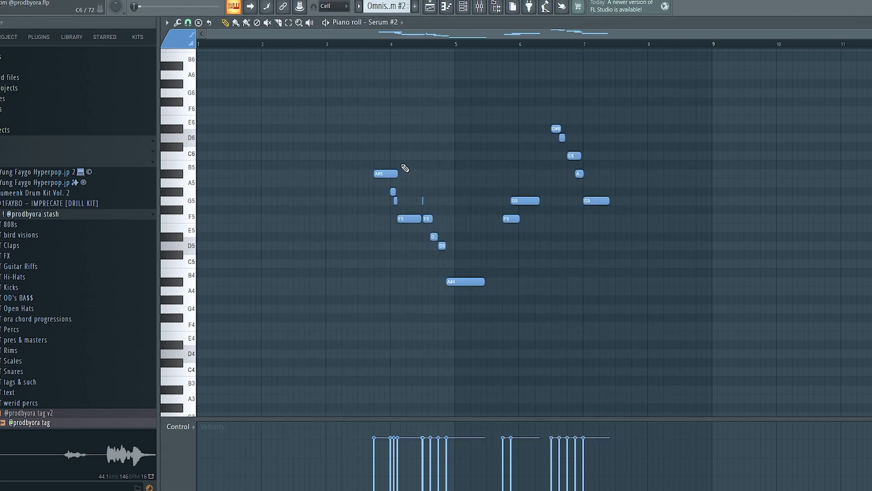
Step: Examine the Serum #2 lead notes, unmute Track 4 alongside the lead and follow the lead's piano roll during playback
{"action": "left_click_drag", "start_coordinate": [299, 87], "coordinate": [646, 322]}
{"action": "scroll", "coordinate": [427, 47], "scroll_direction": "up", "scroll_amount": 4}
{"action": "scroll", "coordinate": [426, 50], "scroll_direction": "down", "scroll_amount": 4}
{"action": "key", "text": "F5"}
{"action": "left_click", "coordinate": [287, 147]}
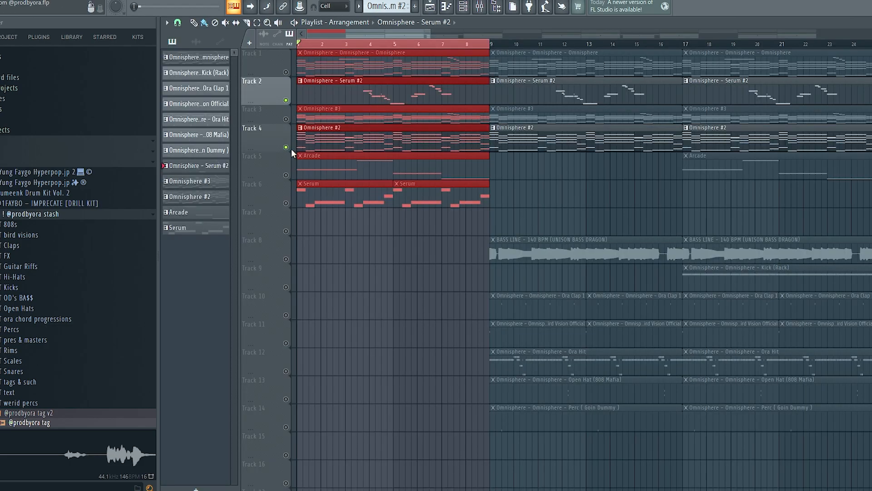
{"action": "key", "text": "F7"}
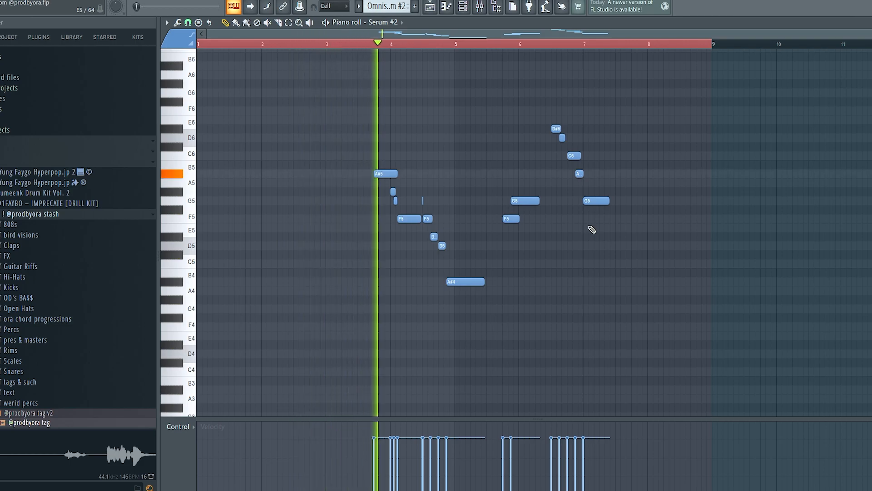
Step: Solo the Arcade track in the playlist, view the Arcade plugin from the channel rack and close it
{"action": "key", "text": "F5"}
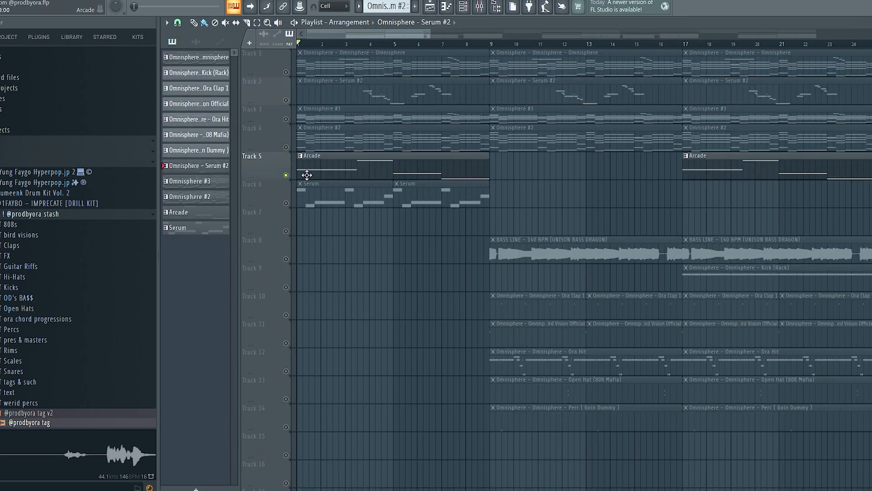
{"action": "left_click", "coordinate": [465, 7]}
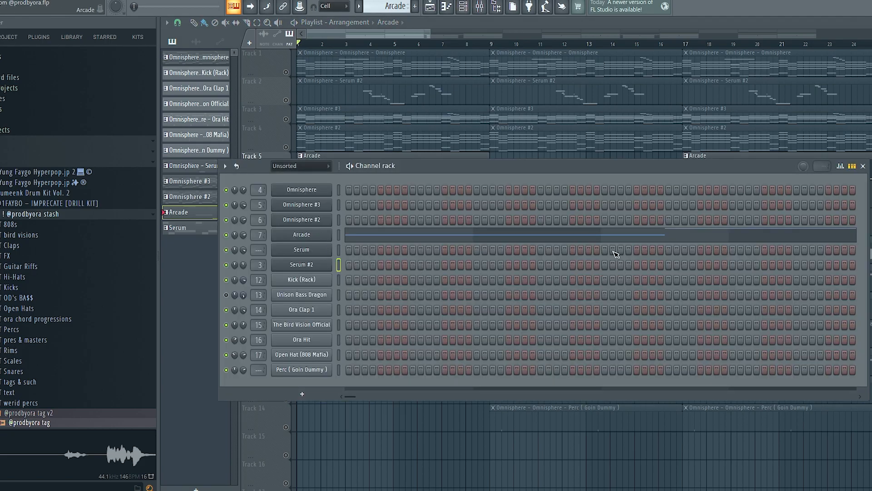
{"action": "left_click", "coordinate": [607, 235]}
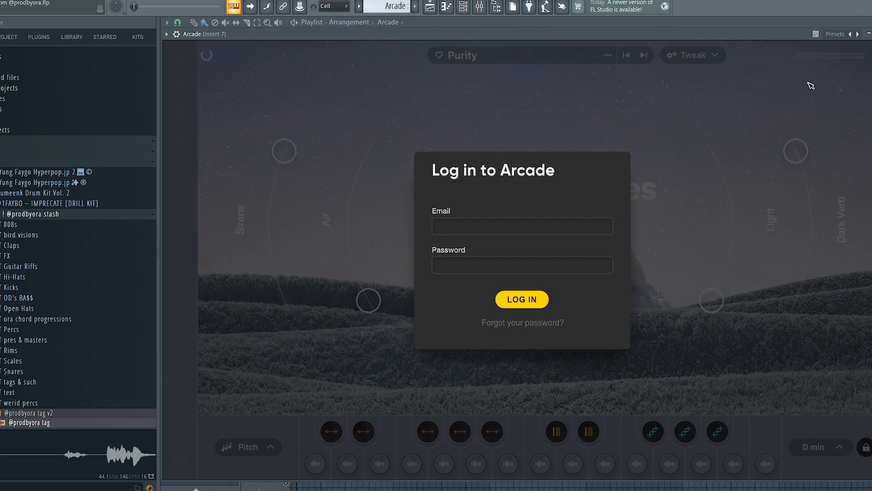
{"action": "key", "text": "Escape"}
{"action": "key", "text": "Escape"}
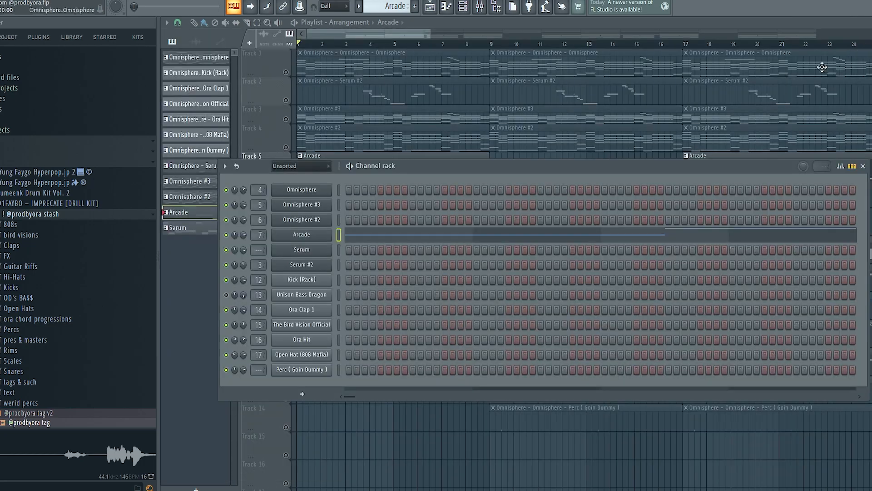
Step: Show the Arcade pattern's four long notes in the piano roll and play the pattern
{"action": "left_click", "coordinate": [315, 234]}
{"action": "key", "text": "Escape"}
{"action": "left_click", "coordinate": [327, 250]}
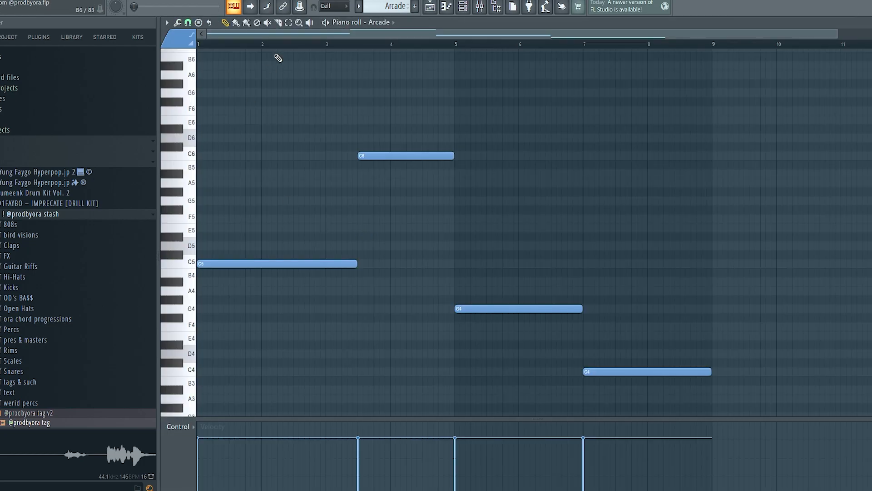
{"action": "scroll", "coordinate": [377, 227], "scroll_direction": "down", "scroll_amount": 3}
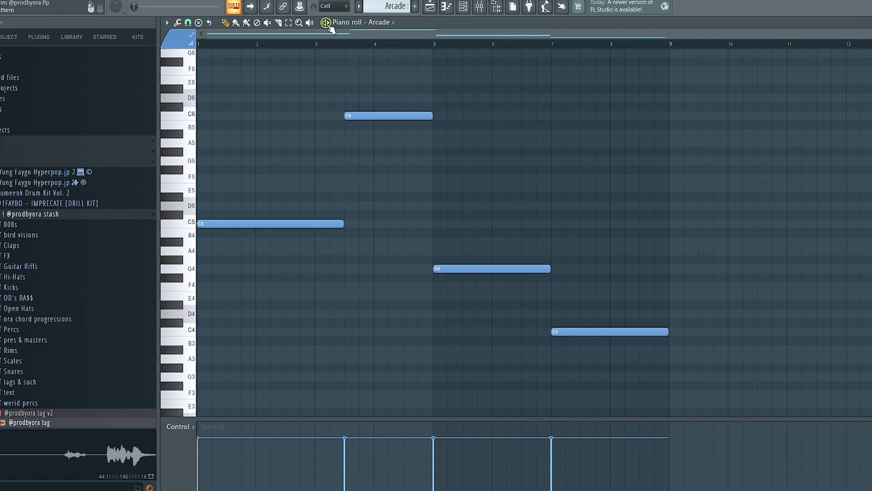
{"action": "key", "text": "space"}
Step: Show the mixer and check the effect chain on Insert 3, used by the Serum #2 lead
{"action": "key", "text": "F7"}
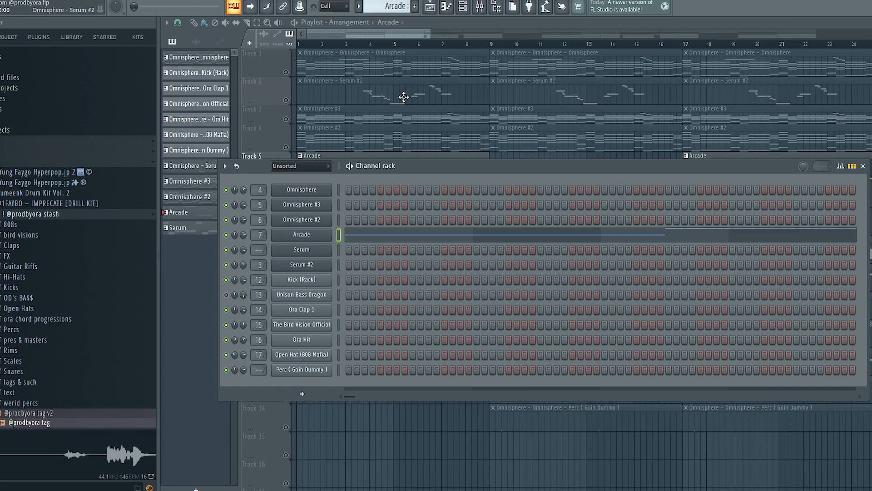
{"action": "left_click", "coordinate": [484, 12]}
{"action": "left_click", "coordinate": [484, 11]}
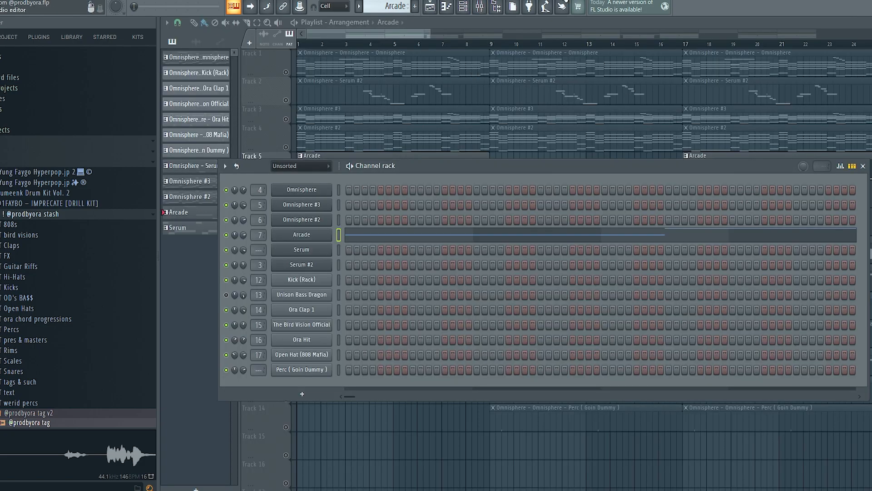
{"action": "left_click", "coordinate": [478, 6]}
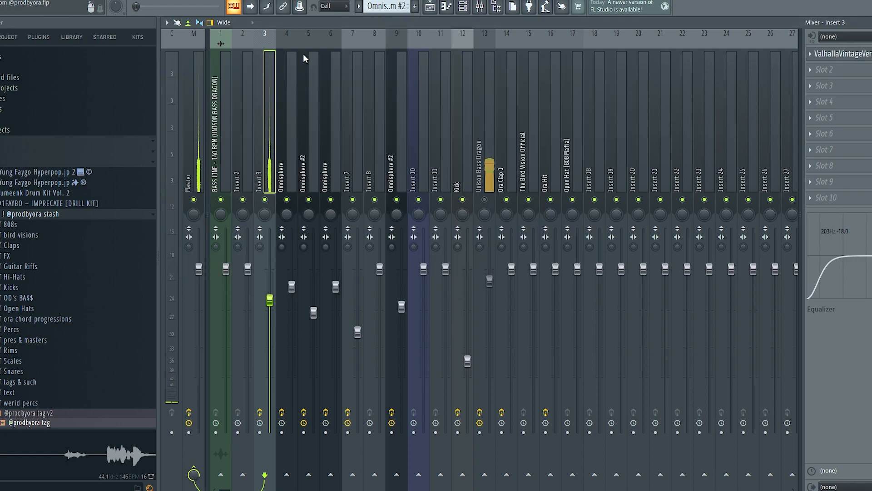
Step: Return to the playlist, unmute Tracks 1 to 5, play the layers together and stop playback
{"action": "key", "text": "F9"}
{"action": "left_click_drag", "start_coordinate": [286, 71], "coordinate": [288, 176]}
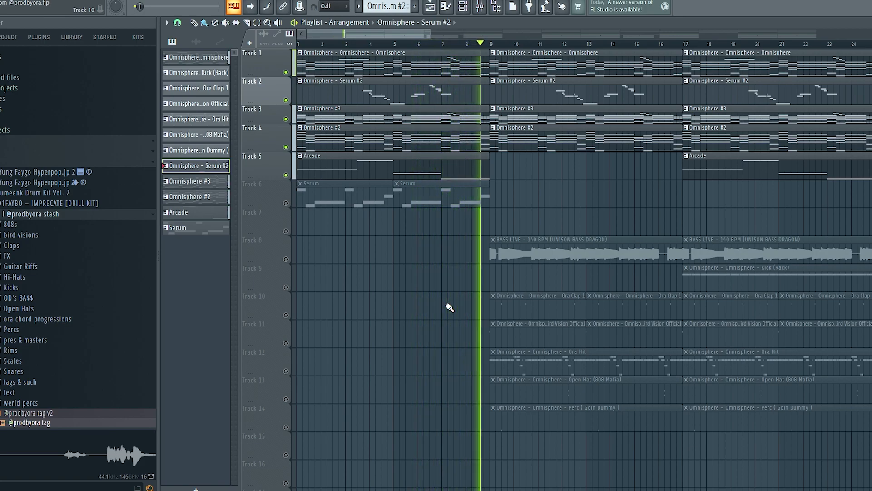
{"action": "key", "text": "space"}
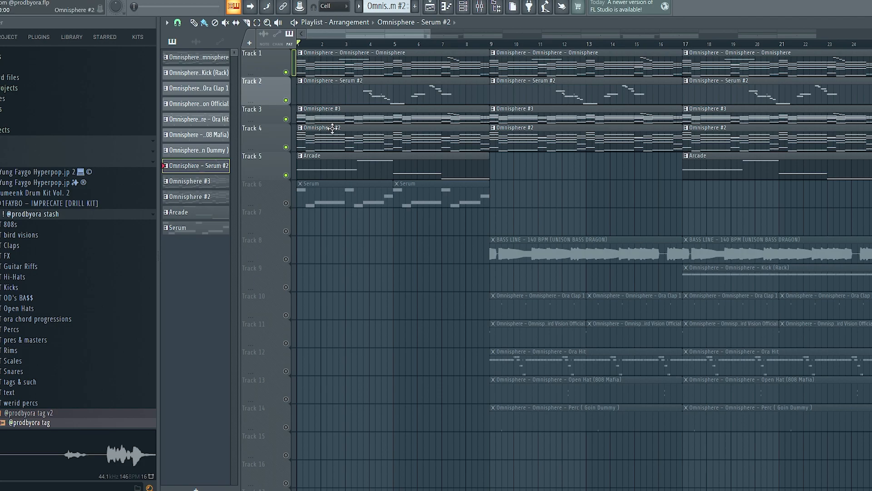
Step: Review the ba - obedient preset used by the Track 6 Serum pattern and close the plugin window
{"action": "double_click", "coordinate": [338, 205]}
{"action": "left_click", "coordinate": [382, 30]}
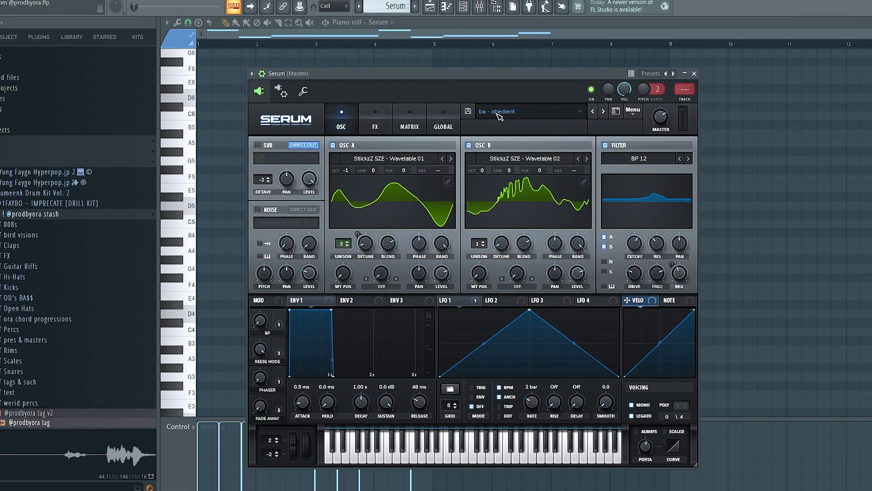
{"action": "left_click", "coordinate": [694, 74]}
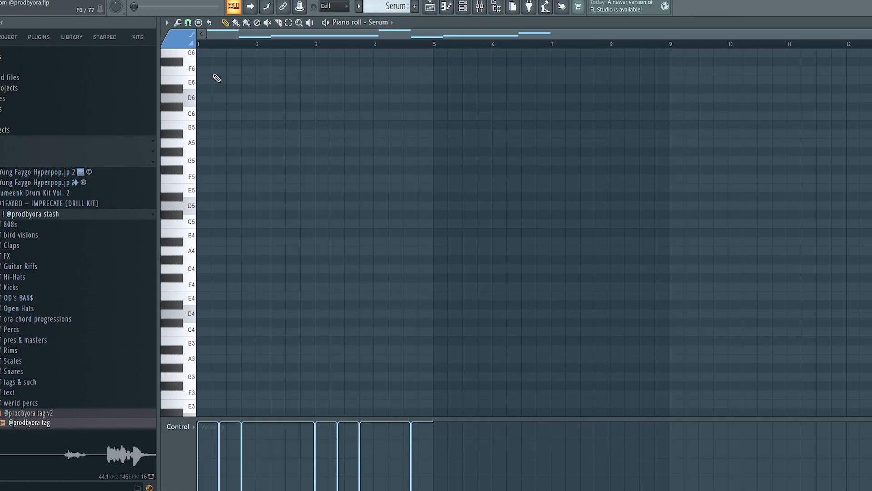
Step: Find the bass notes in the Serum piano roll, fit them in view and play the pattern
{"action": "scroll", "coordinate": [332, 79], "scroll_direction": "down", "scroll_amount": 8}
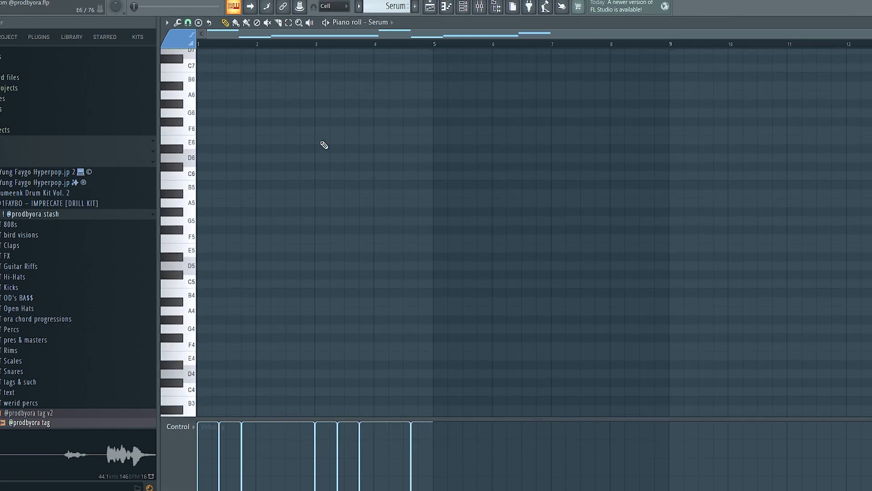
{"action": "scroll", "coordinate": [326, 134], "scroll_direction": "down", "scroll_amount": 3}
{"action": "scroll", "coordinate": [230, 78], "scroll_direction": "up", "scroll_amount": 3}
{"action": "scroll", "coordinate": [284, 62], "scroll_direction": "down", "scroll_amount": 2}
{"action": "scroll", "coordinate": [275, 51], "scroll_direction": "up", "scroll_amount": 3}
{"action": "scroll", "coordinate": [278, 58], "scroll_direction": "up", "scroll_amount": 2}
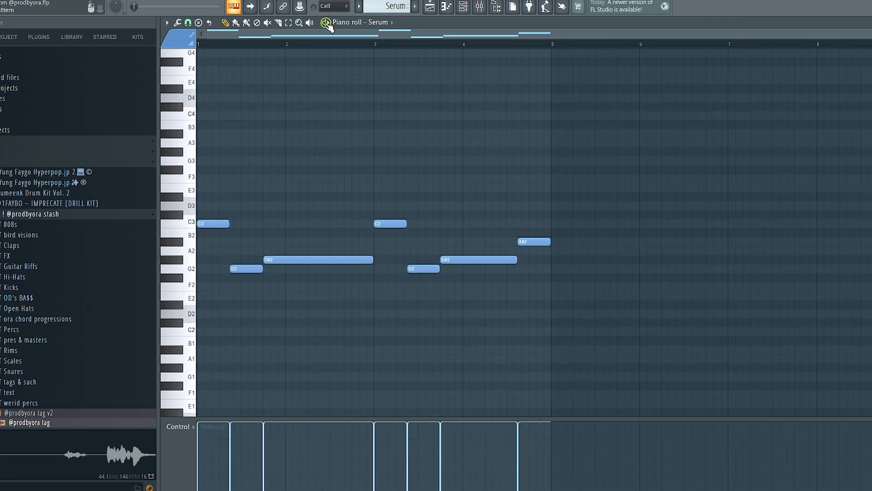
{"action": "key", "text": "space"}
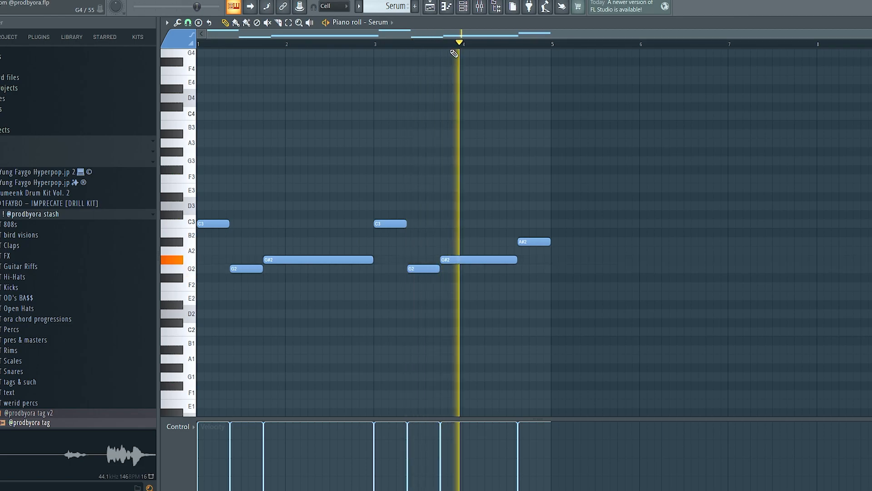
Step: Return to the playlist, unmute Tracks 1 to 5 alongside Track 6, select bars 1 to 8 and play the layers together
{"action": "key", "text": "space"}
{"action": "key", "text": "F5"}
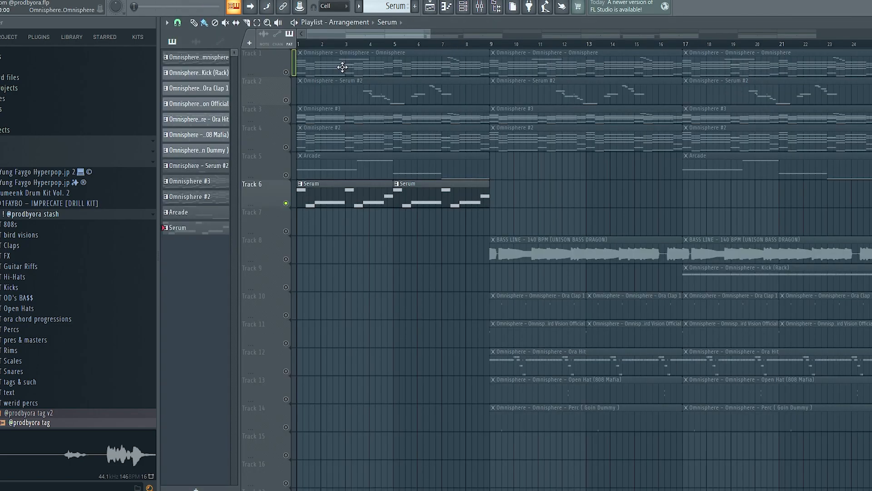
{"action": "left_click_drag", "start_coordinate": [286, 175], "coordinate": [286, 72]}
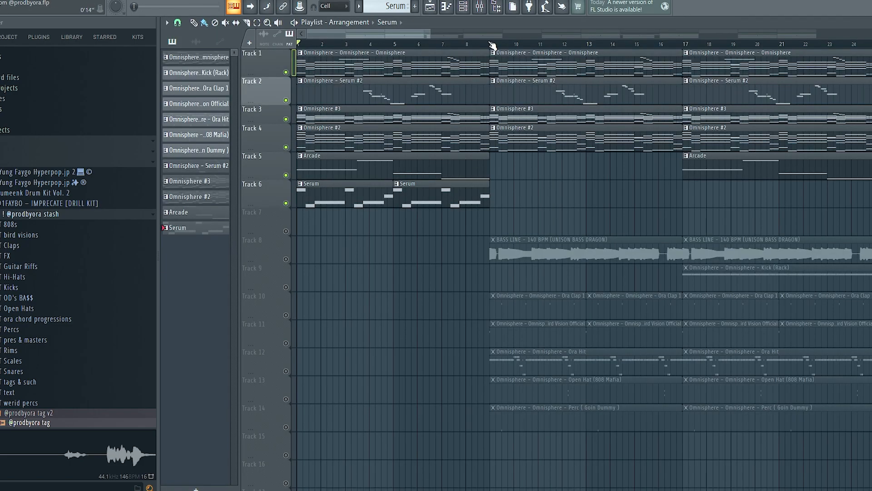
{"action": "left_click_drag", "start_coordinate": [491, 44], "coordinate": [298, 43]}
{"action": "key", "text": "space"}
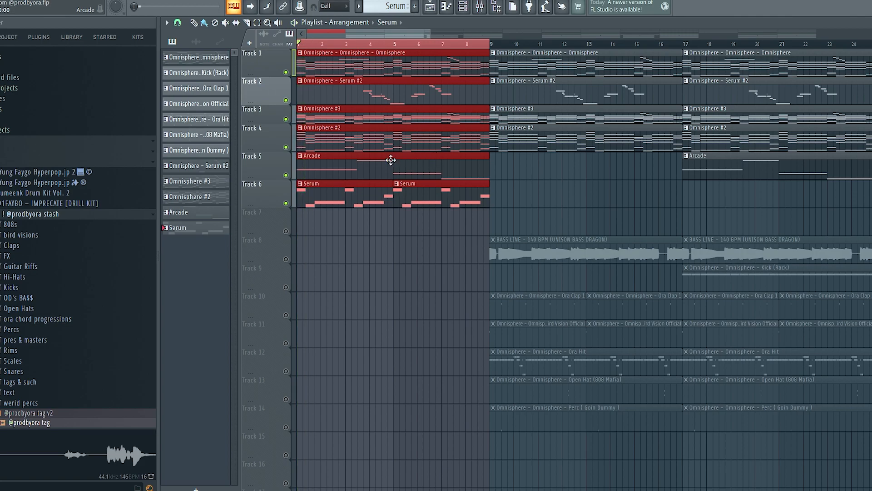
Step: Review the Track 5 Arcade pattern's notes in the piano roll and return to the playlist
{"action": "double_click", "coordinate": [356, 169]}
{"action": "scroll", "coordinate": [372, 172], "scroll_direction": "up", "scroll_amount": 5}
{"action": "left_click", "coordinate": [356, 117]}
{"action": "key", "text": "F5"}
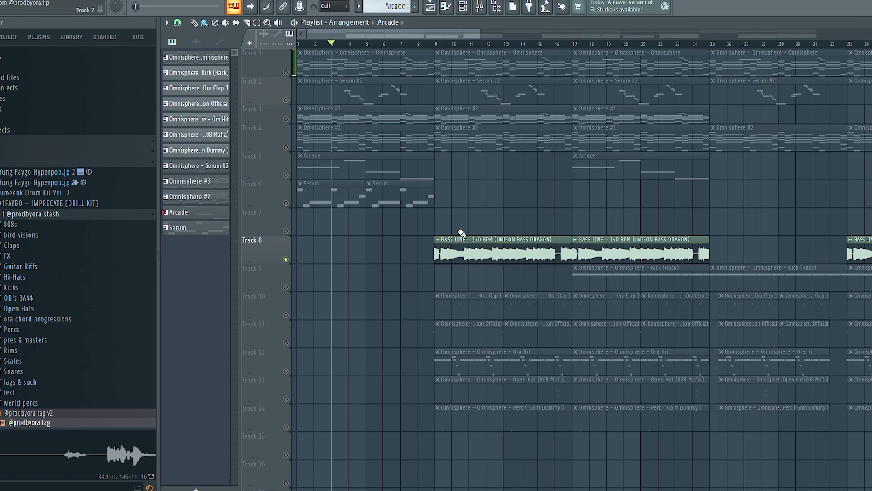
Step: Load the melody's chord progression into the chord track of the blank Unison Bass Dragon #2 instance
{"action": "double_click", "coordinate": [461, 239]}
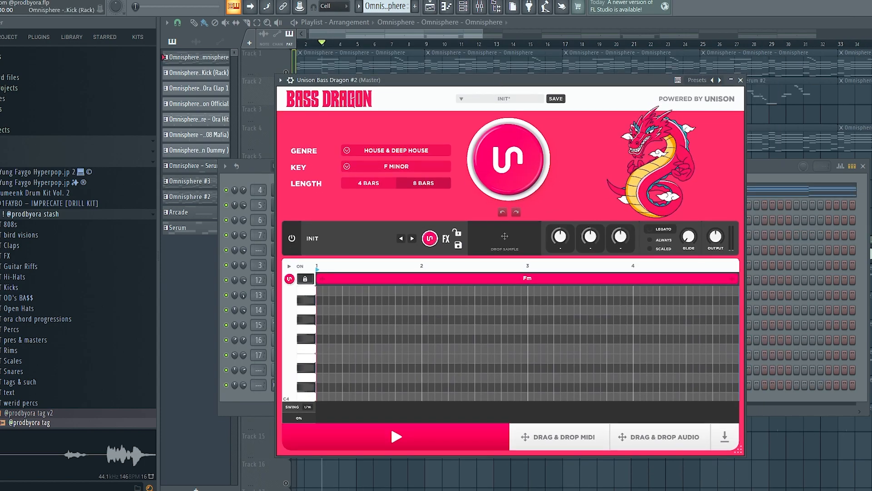
{"action": "left_click_drag", "start_coordinate": [757, 280], "coordinate": [486, 334]}
{"action": "left_click_drag", "start_coordinate": [500, 82], "coordinate": [508, 71]}
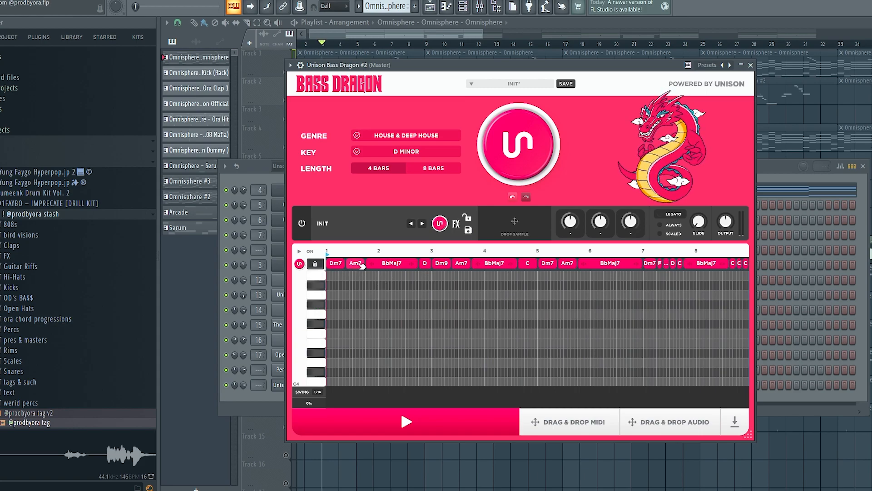
Step: Set the bass generator's genre to Hip Hop & Rap (808) and its length to 8 bars
{"action": "left_click", "coordinate": [413, 144]}
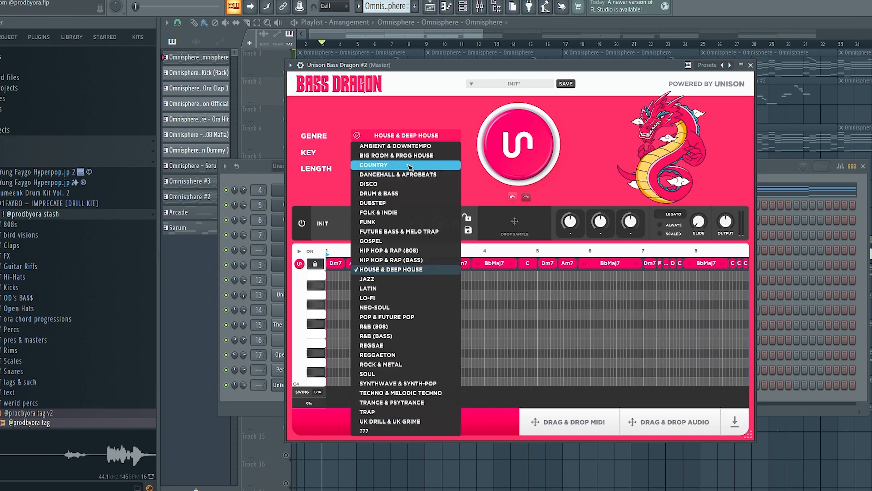
{"action": "left_click", "coordinate": [420, 251]}
{"action": "left_click", "coordinate": [432, 171]}
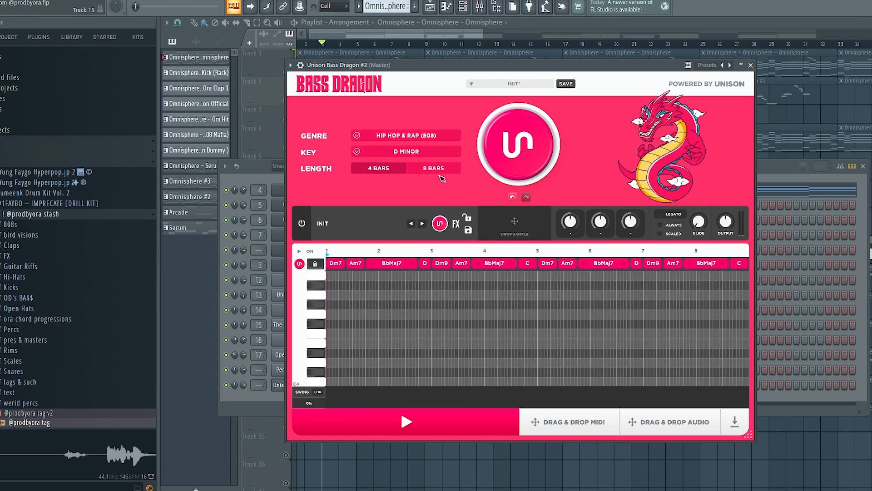
Step: Browse the bass sound categories and look through the 808 preset list
{"action": "left_click", "coordinate": [322, 223]}
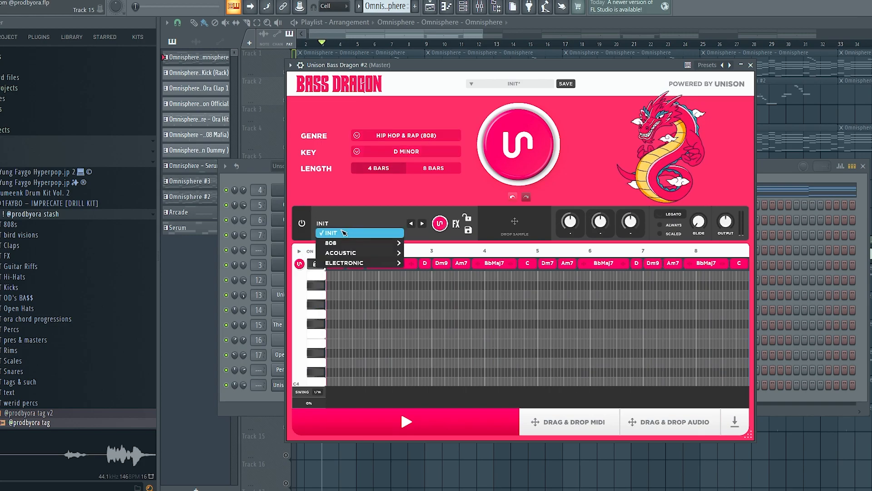
{"action": "mouse_move", "coordinate": [336, 244]}
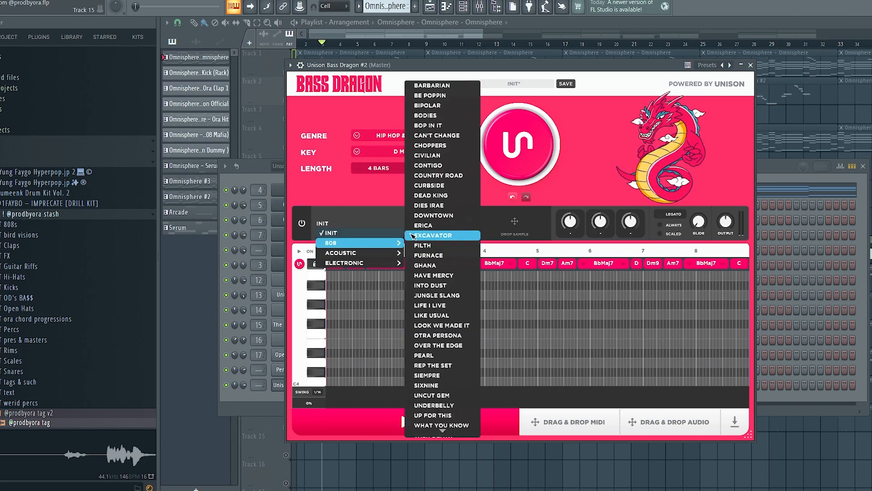
{"action": "scroll", "coordinate": [431, 141], "scroll_direction": "down", "scroll_amount": 1}
{"action": "scroll", "coordinate": [429, 351], "scroll_direction": "up", "scroll_amount": 1}
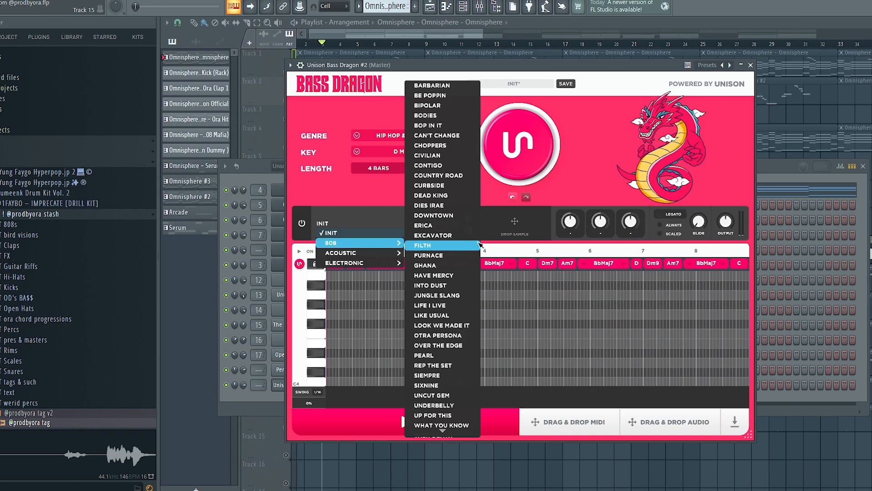
{"action": "mouse_move", "coordinate": [359, 253]}
{"action": "scroll", "coordinate": [434, 225], "scroll_direction": "down", "scroll_amount": 1}
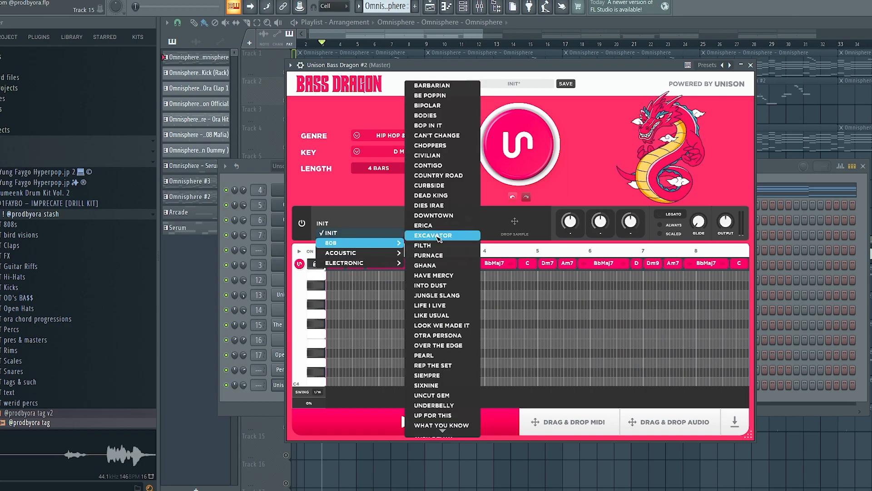
{"action": "scroll", "coordinate": [435, 237], "scroll_direction": "down", "scroll_amount": 1}
{"action": "scroll", "coordinate": [430, 233], "scroll_direction": "up", "scroll_amount": 1}
Step: Inspect the amp envelope, filter and effects page, try the Mangle effect on and off, and return to the note grid
{"action": "left_click", "coordinate": [456, 223]}
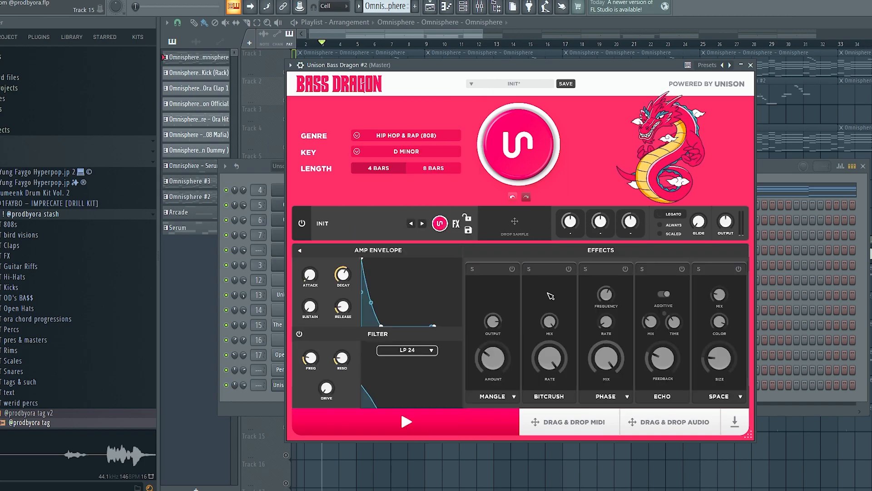
{"action": "left_click", "coordinate": [456, 224]}
{"action": "left_click", "coordinate": [456, 223]}
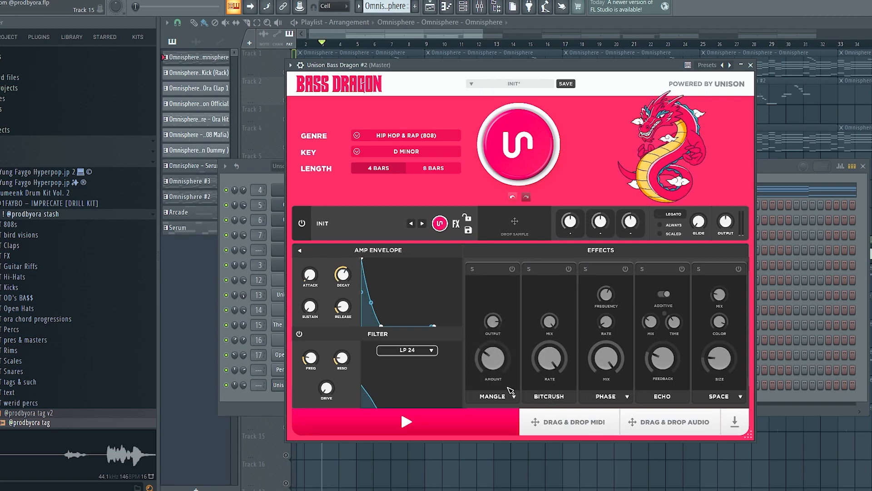
{"action": "left_click", "coordinate": [513, 269]}
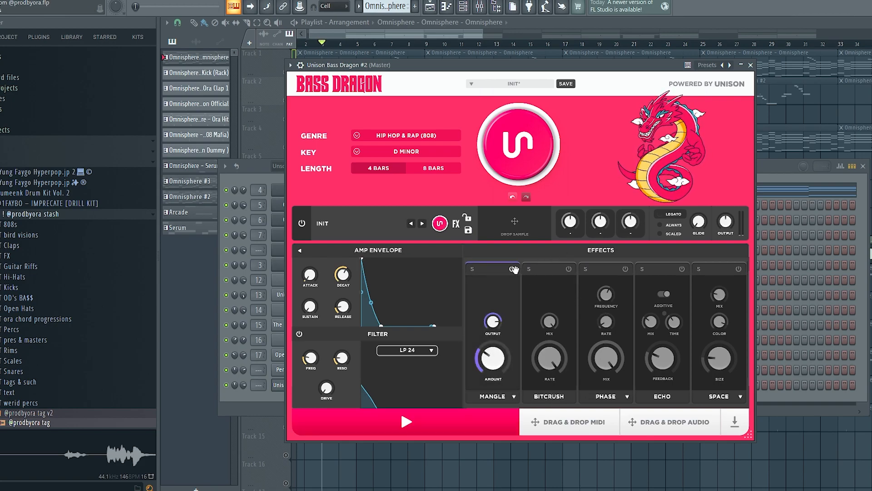
{"action": "left_click", "coordinate": [513, 269]}
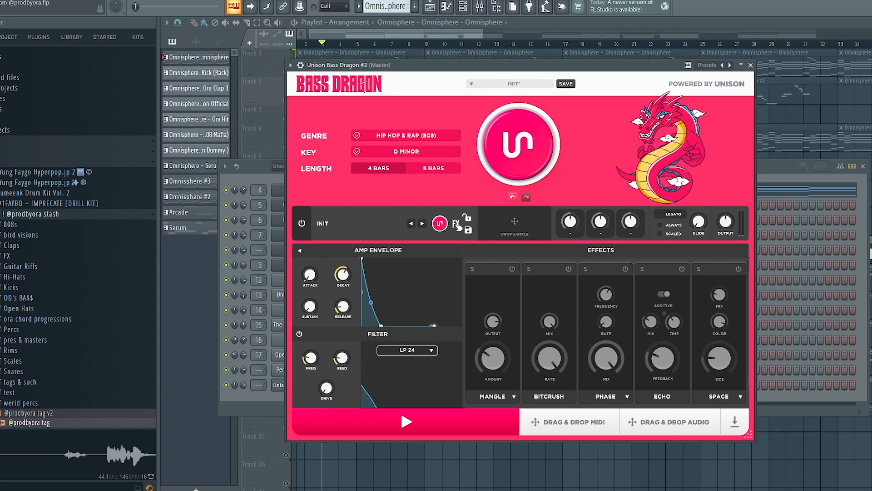
{"action": "left_click", "coordinate": [443, 221]}
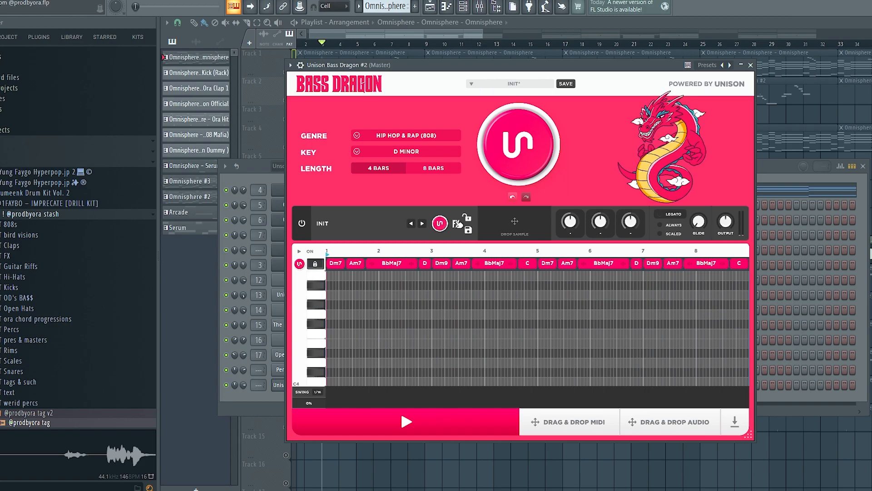
Step: Randomize the bass sound several times and audition the Country Road preset on a low key
{"action": "left_click", "coordinate": [440, 223]}
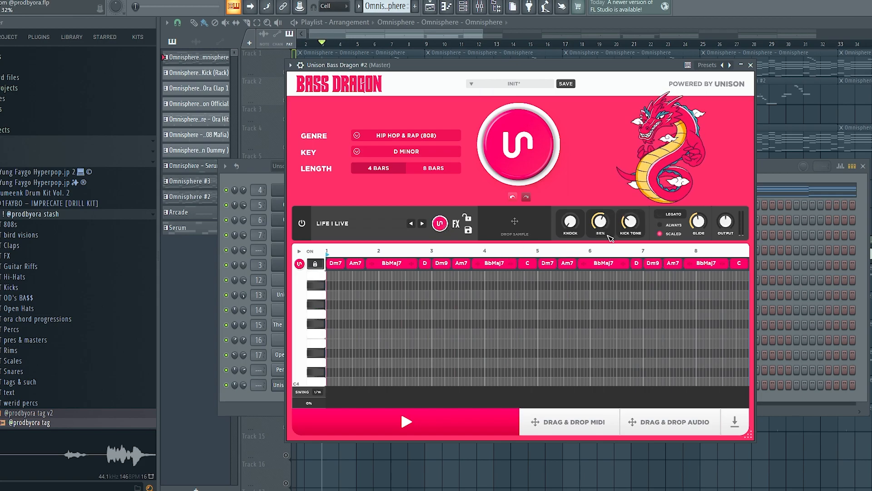
{"action": "left_click", "coordinate": [456, 223]}
{"action": "left_click", "coordinate": [441, 223]}
{"action": "left_click", "coordinate": [440, 223]}
{"action": "left_click", "coordinate": [440, 224]}
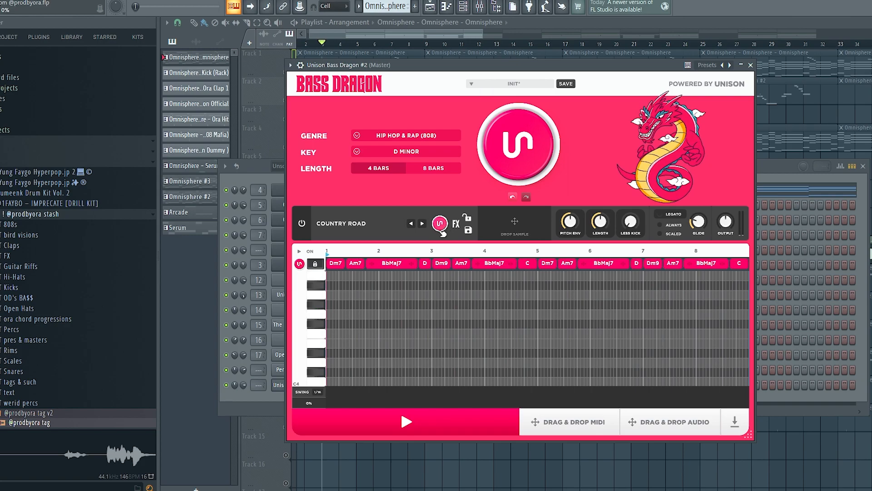
{"action": "left_click", "coordinate": [312, 375]}
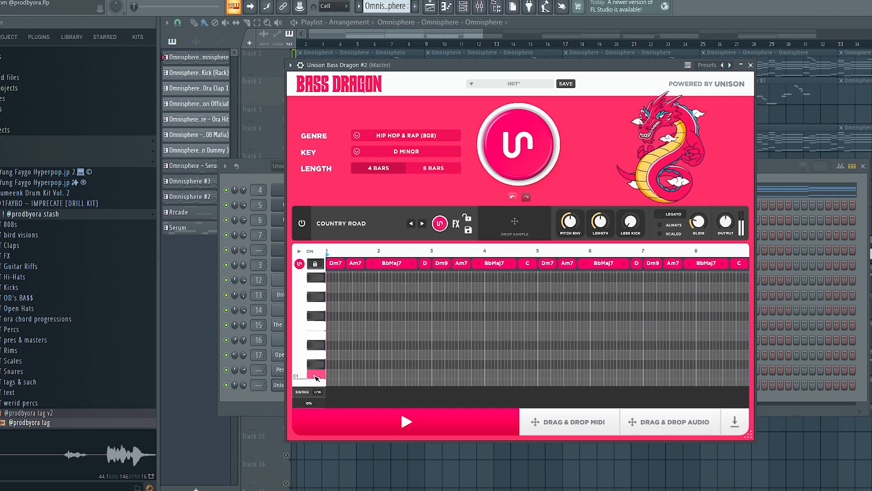
Step: Audition more randomized bass sounds, including Dead King, Be Poppin and Contigo, by playing low keys around C1
{"action": "left_click", "coordinate": [441, 224]}
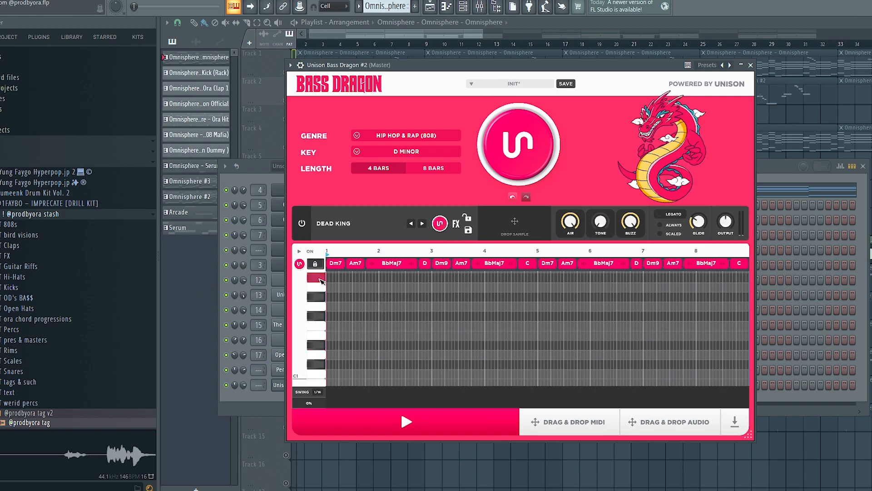
{"action": "left_click", "coordinate": [319, 374]}
{"action": "left_click", "coordinate": [320, 352]}
{"action": "left_click", "coordinate": [320, 335]}
{"action": "left_click", "coordinate": [320, 368]}
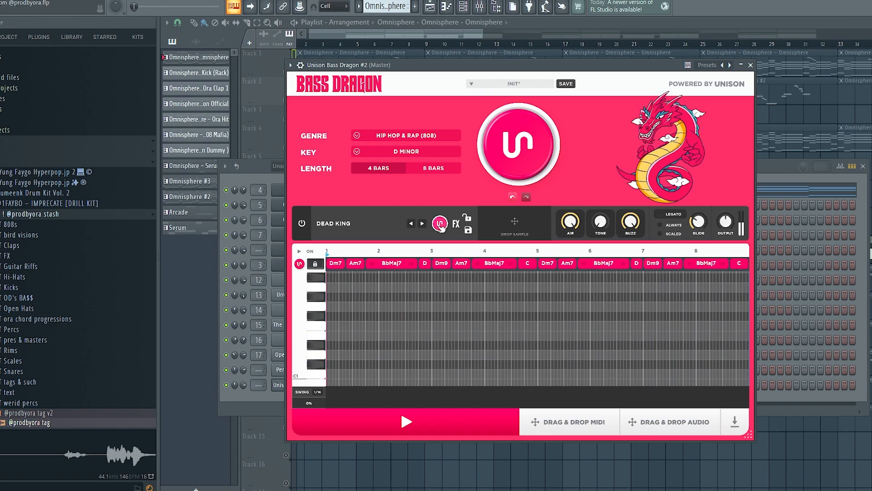
{"action": "left_click", "coordinate": [438, 223]}
{"action": "left_click", "coordinate": [318, 375]}
{"action": "left_click", "coordinate": [317, 338]}
{"action": "left_click", "coordinate": [318, 355]}
{"action": "left_click", "coordinate": [320, 372]}
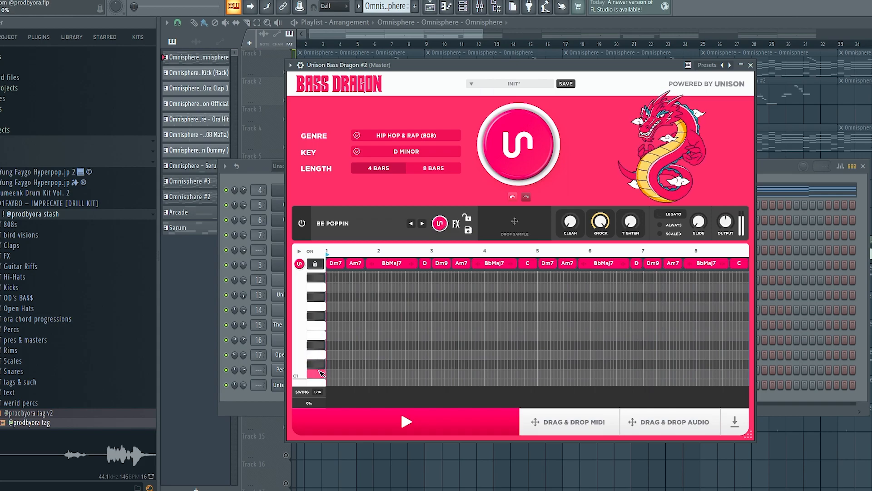
{"action": "left_click", "coordinate": [320, 374]}
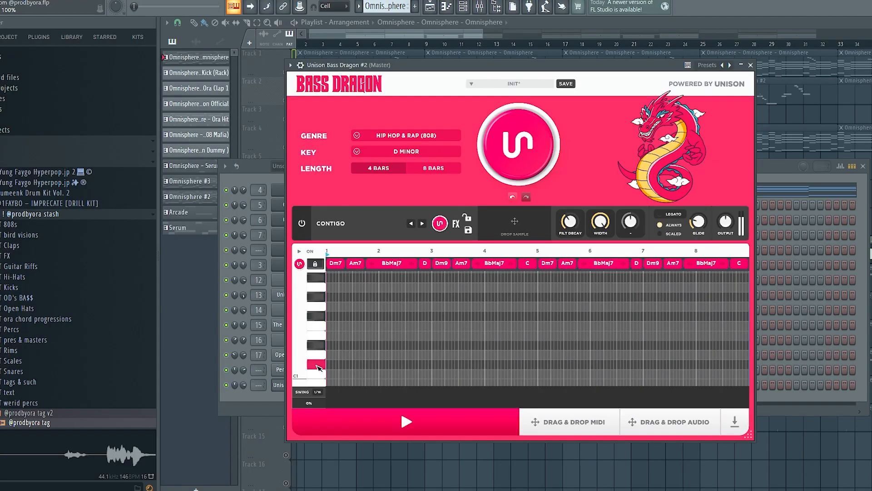
{"action": "left_click", "coordinate": [319, 381]}
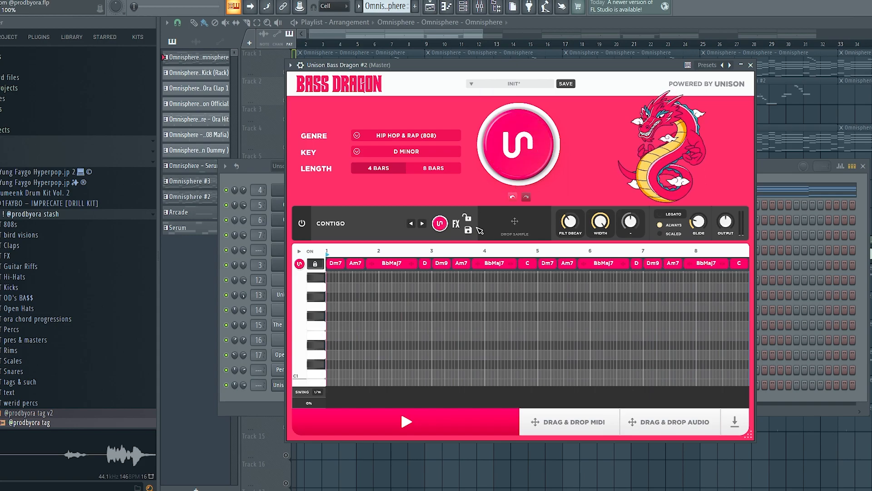
Step: Generate a bass line over the imported chords, look over its notes, then play it through and stop playback
{"action": "left_click", "coordinate": [521, 148]}
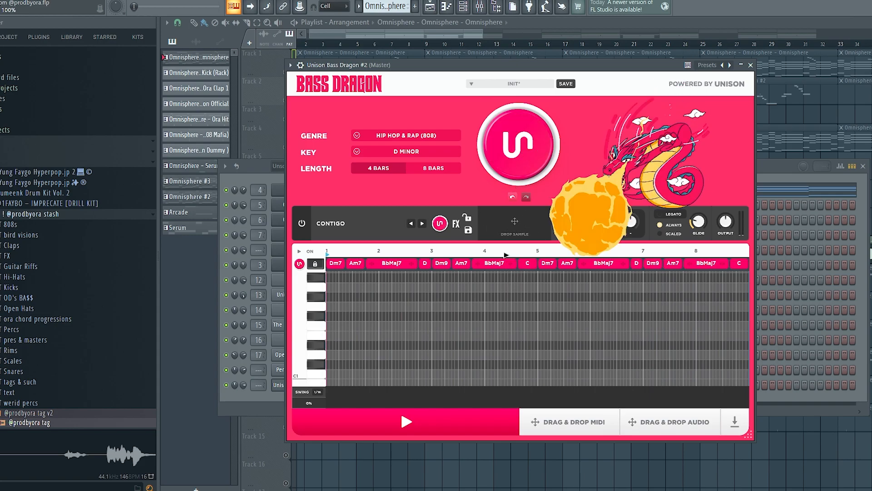
{"action": "scroll", "coordinate": [454, 310], "scroll_direction": "down", "scroll_amount": 2}
{"action": "scroll", "coordinate": [455, 311], "scroll_direction": "up", "scroll_amount": 2}
{"action": "scroll", "coordinate": [456, 310], "scroll_direction": "down", "scroll_amount": 2}
{"action": "scroll", "coordinate": [475, 300], "scroll_direction": "down", "scroll_amount": 2}
{"action": "scroll", "coordinate": [475, 300], "scroll_direction": "up", "scroll_amount": 2}
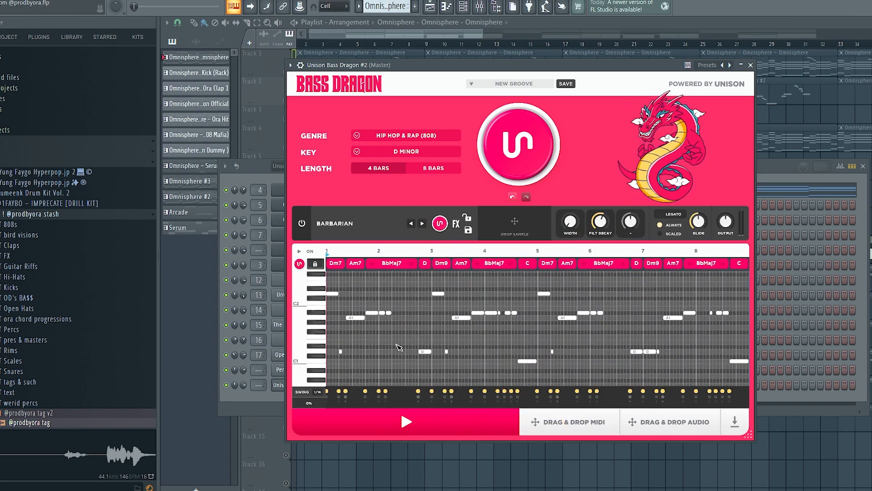
{"action": "left_click", "coordinate": [408, 422]}
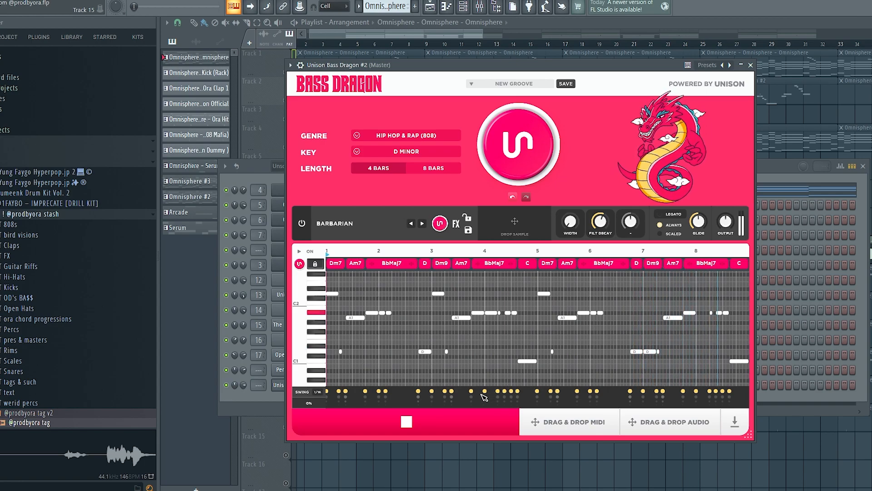
{"action": "left_click", "coordinate": [463, 418]}
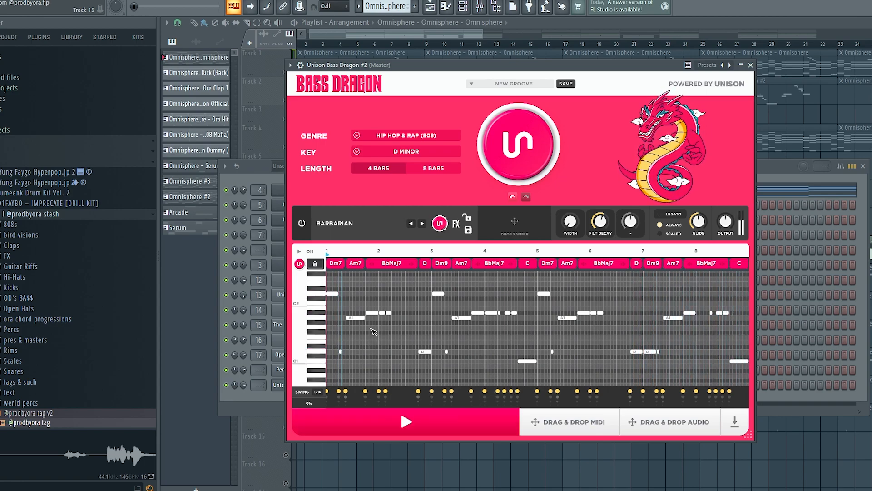
Step: Place the generated Dies Irae bass line as an audio clip at bar 1 of playlist Track 9
{"action": "left_click_drag", "start_coordinate": [355, 320], "coordinate": [355, 320]}
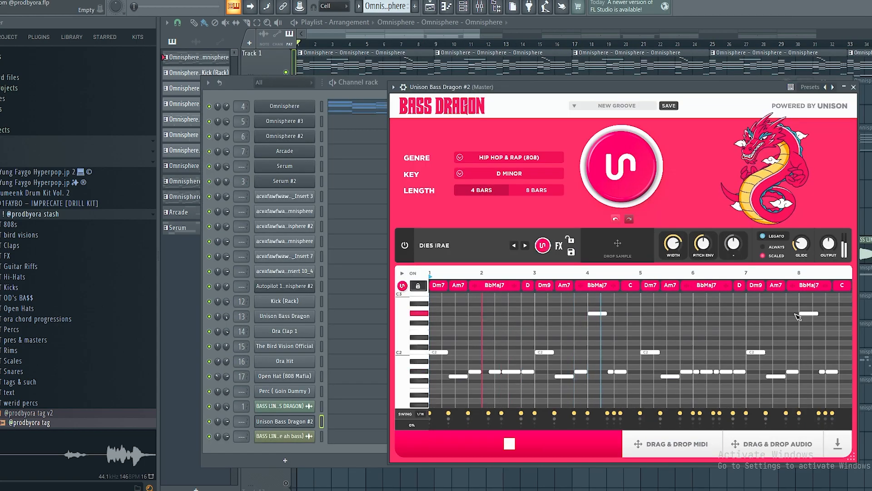
{"action": "scroll", "coordinate": [615, 362], "scroll_direction": "down", "scroll_amount": 3}
{"action": "left_click_drag", "start_coordinate": [744, 443], "coordinate": [273, 279]}
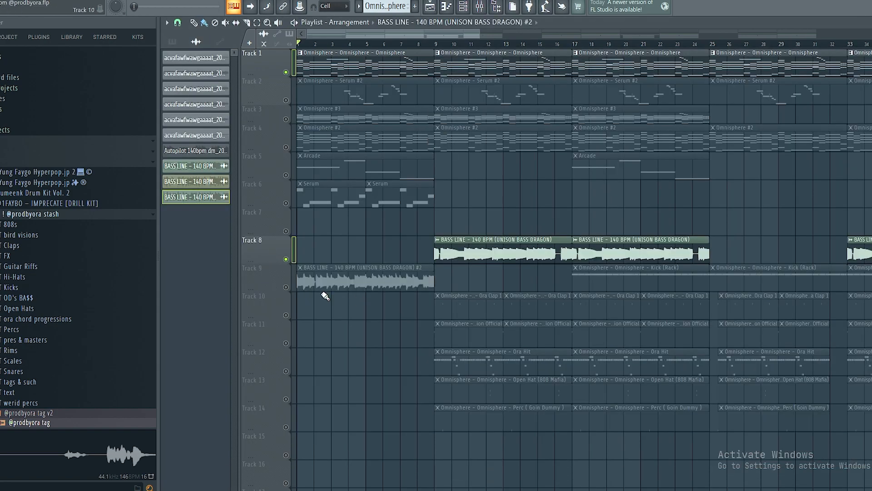
Step: Solo Track 9, select bars 1 to 8 and play the new bass line audio clip
{"action": "right_click", "coordinate": [286, 287]}
{"action": "left_click_drag", "start_coordinate": [435, 44], "coordinate": [282, 58]}
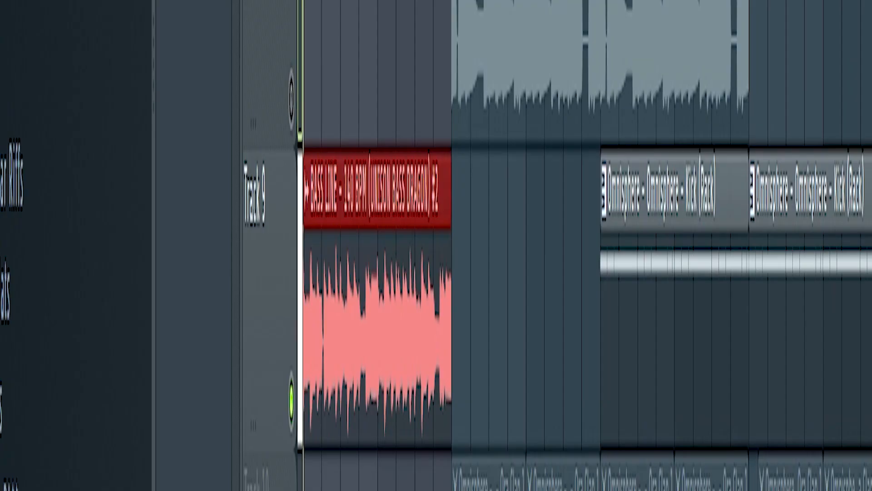
{"action": "key", "text": "space"}
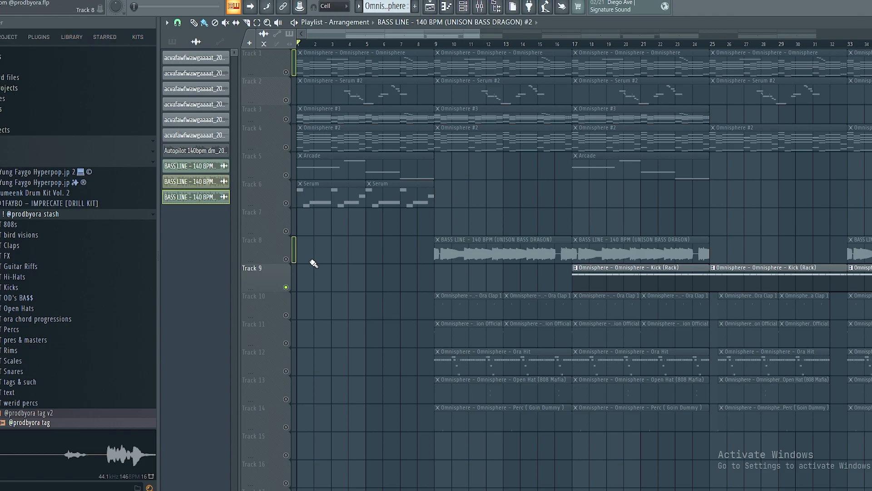
Step: Show the original Unison Bass Dragon instance with the Uncut Gem sound and play its bass pattern
{"action": "double_click", "coordinate": [293, 258]}
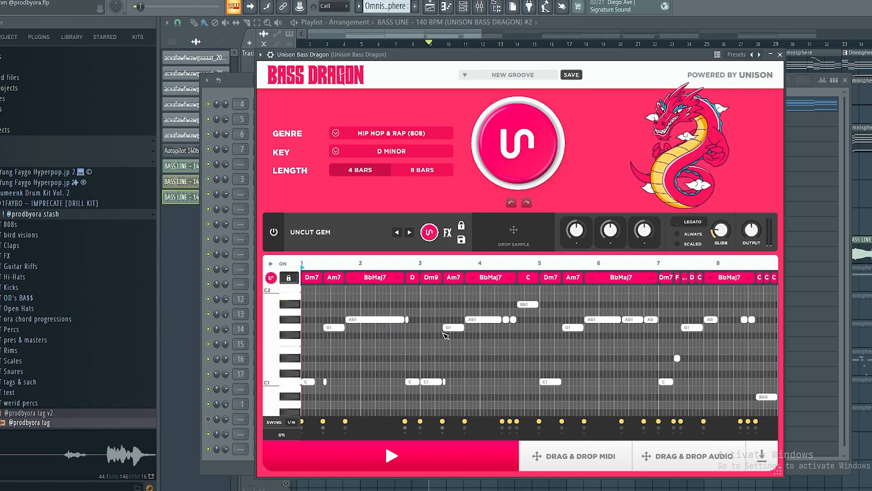
{"action": "left_click", "coordinate": [408, 455]}
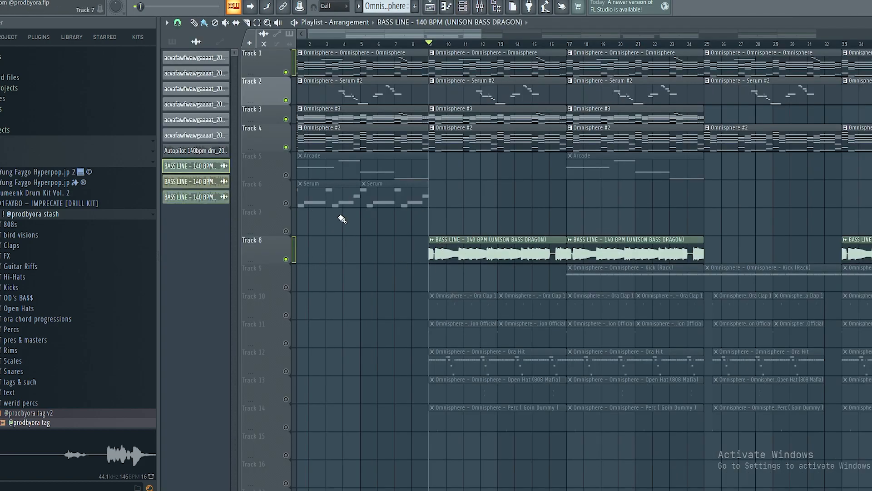
Step: Play the bass line clip with Tracks 1 and 2 from bar 9, view its audio clip settings, and stop playback
{"action": "key", "text": "space"}
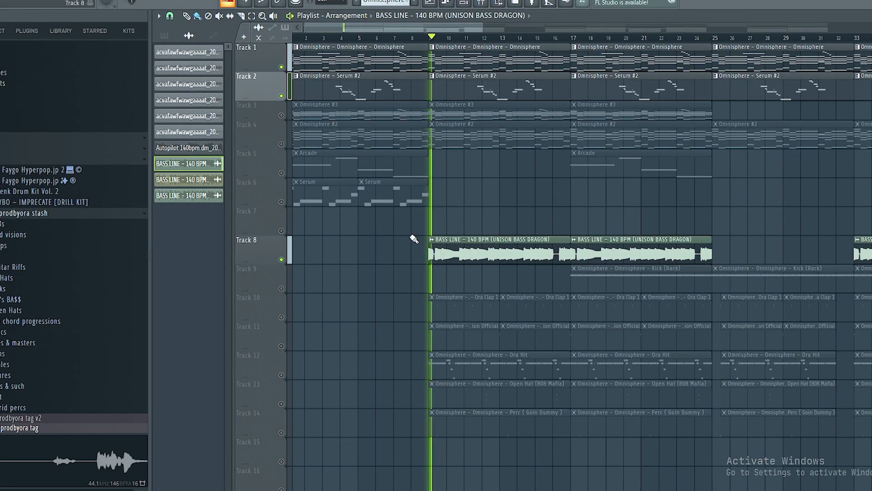
{"action": "double_click", "coordinate": [436, 252]}
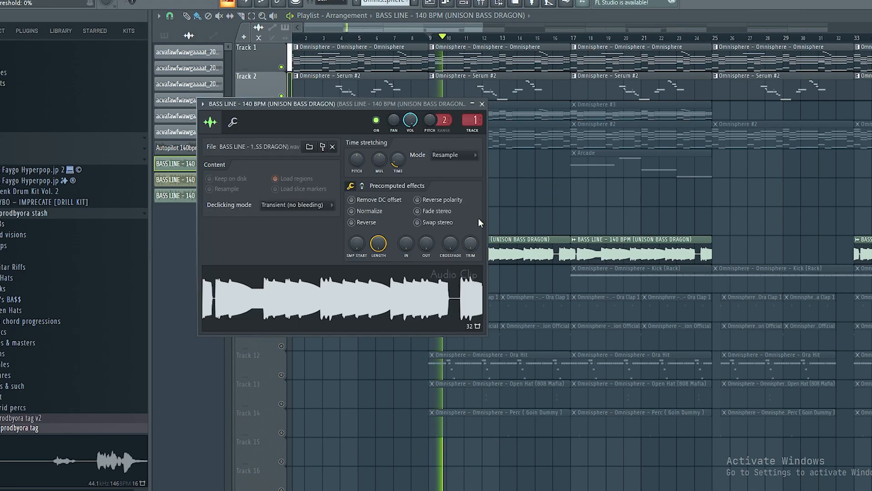
{"action": "left_click", "coordinate": [482, 104]}
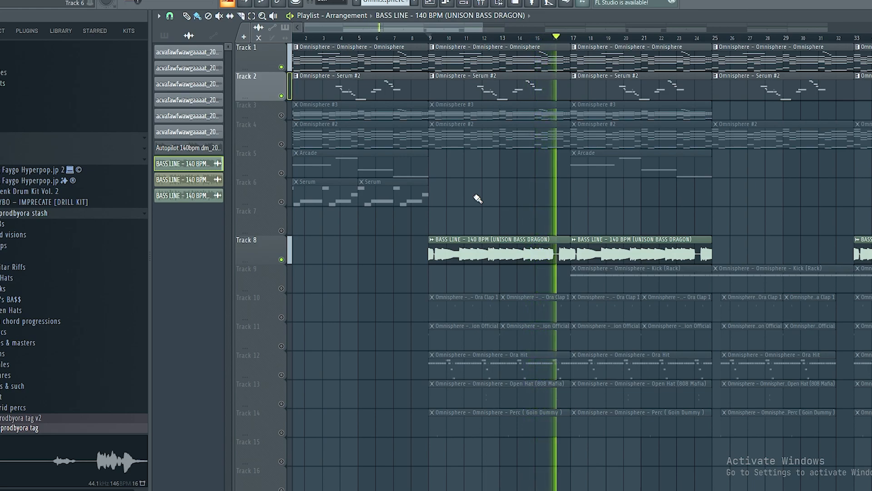
{"action": "key", "text": "space"}
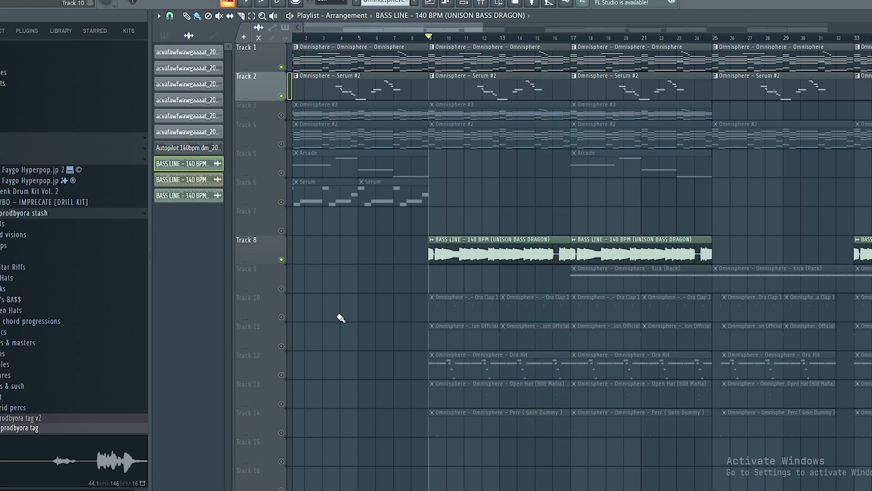
Step: Show the Ora Clap 1 pattern's notes and play them through before returning to the playlist
{"action": "double_click", "coordinate": [450, 307]}
{"action": "scroll", "coordinate": [310, 38], "scroll_direction": "up", "scroll_amount": 4}
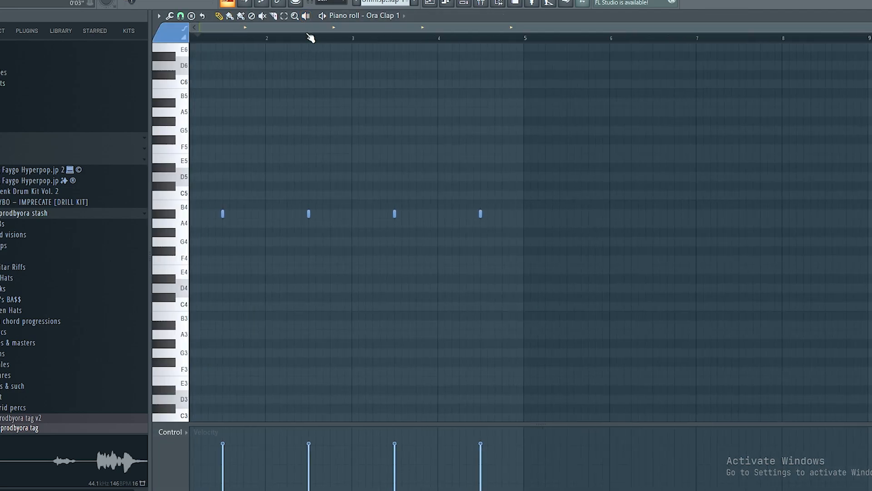
{"action": "scroll", "coordinate": [310, 37], "scroll_direction": "down", "scroll_amount": 1}
{"action": "key", "text": "ctrl+a"}
{"action": "key", "text": "space"}
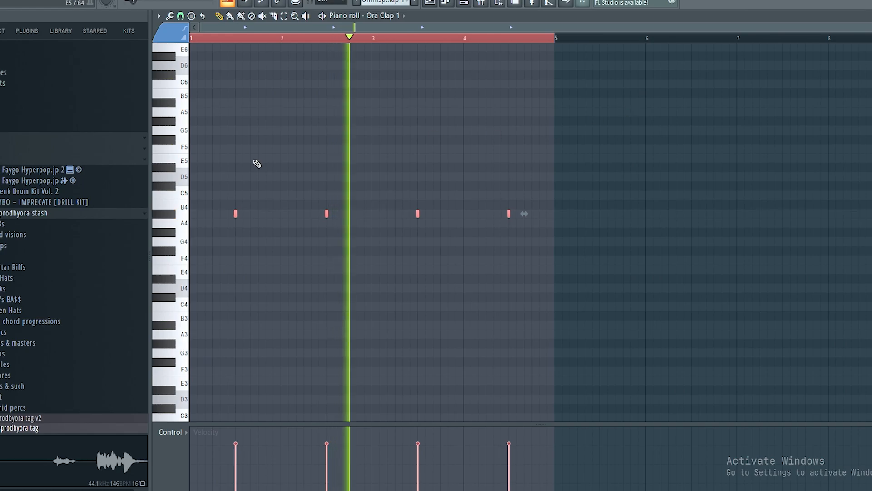
{"action": "left_click", "coordinate": [196, 197]}
{"action": "left_click_drag", "start_coordinate": [204, 181], "coordinate": [633, 269]}
{"action": "left_click", "coordinate": [633, 268]}
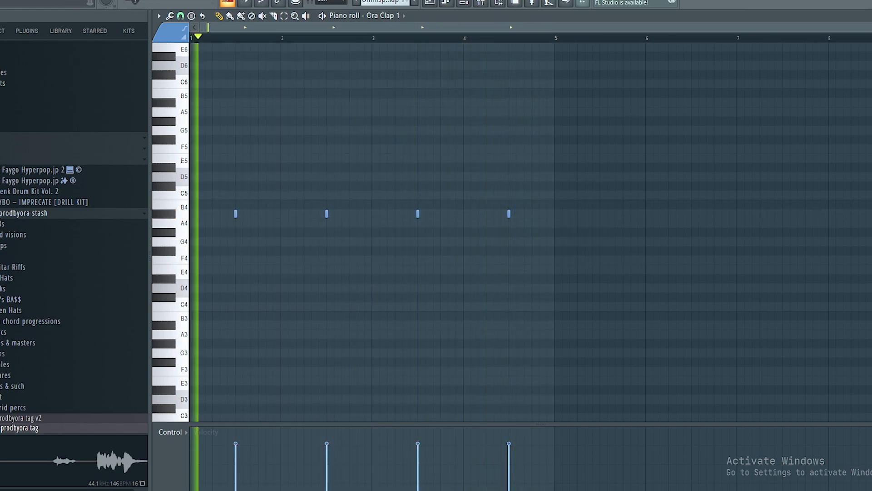
{"action": "key", "text": "F5"}
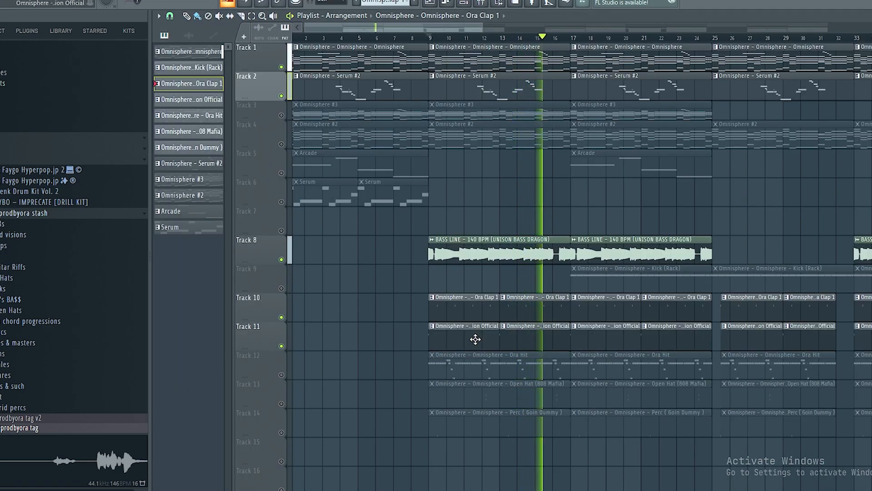
Step: Lengthen the A#4 note in The Bird Vision Official pattern to about three quarters of a bar and listen to it in the arrangement
{"action": "double_click", "coordinate": [431, 331]}
{"action": "scroll", "coordinate": [318, 43], "scroll_direction": "left", "scroll_amount": 3}
{"action": "scroll", "coordinate": [386, 97], "scroll_direction": "up", "scroll_amount": 2}
{"action": "left_click", "coordinate": [191, 213]}
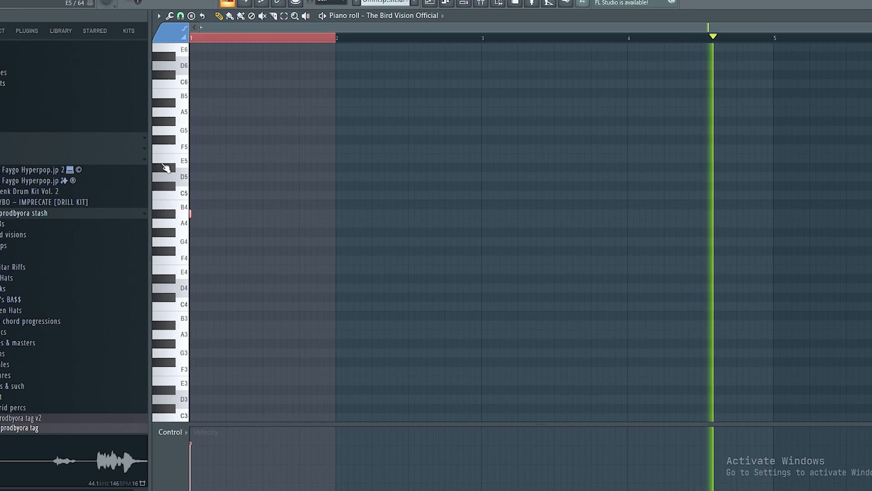
{"action": "left_click", "coordinate": [381, 229], "text": "ctrl"}
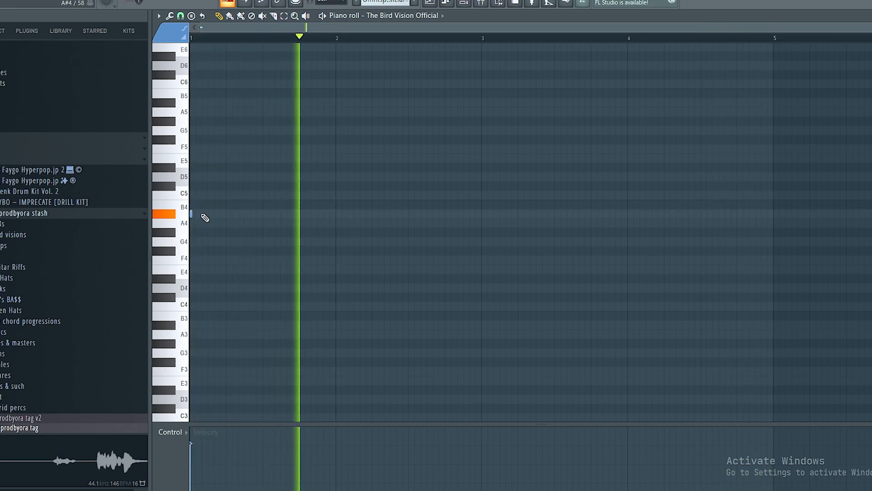
{"action": "left_click_drag", "start_coordinate": [199, 220], "coordinate": [292, 220]}
{"action": "key", "text": "F5"}
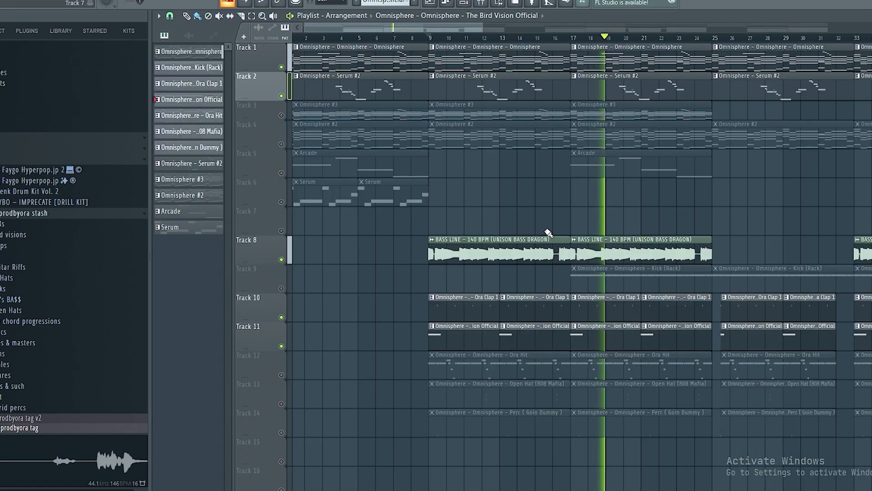
{"action": "scroll", "coordinate": [531, 266], "scroll_direction": "down", "scroll_amount": 1}
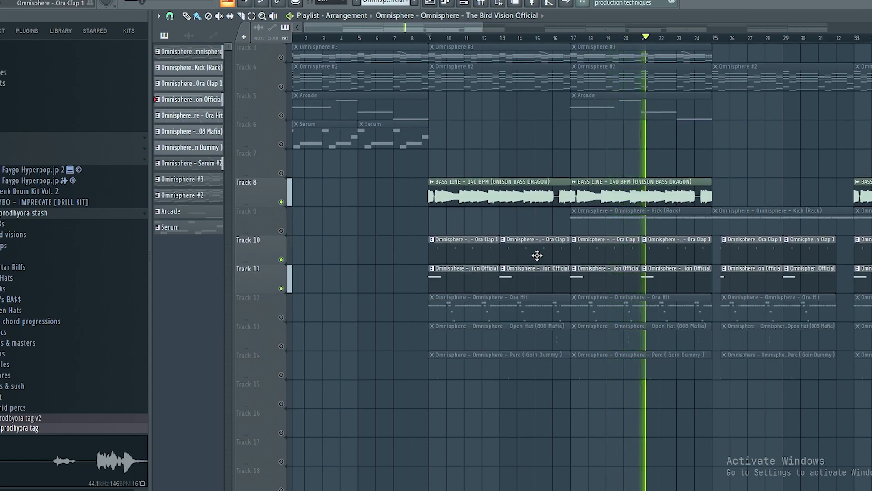
{"action": "key", "text": "space"}
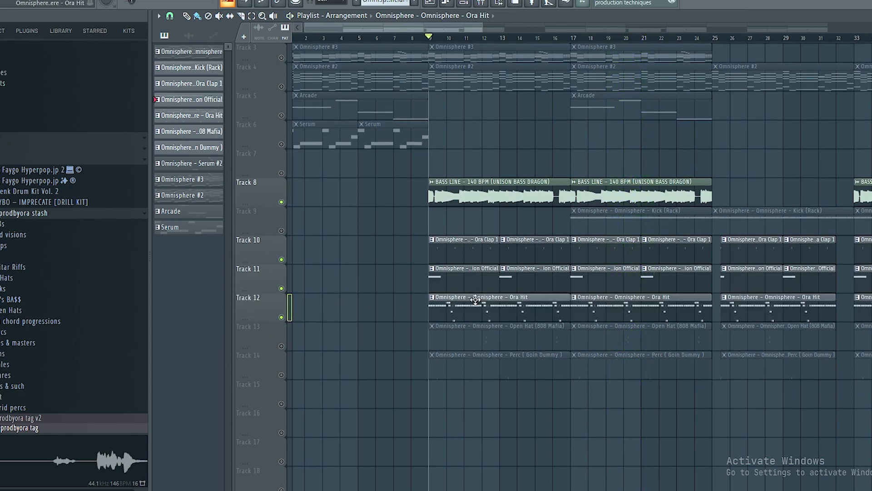
Step: Examine the Ora Hit pattern's notes and pitch changes while playing it through to its end, and return to the playlist
{"action": "double_click", "coordinate": [454, 302]}
{"action": "scroll", "coordinate": [329, 43], "scroll_direction": "up", "scroll_amount": 5}
{"action": "scroll", "coordinate": [331, 44], "scroll_direction": "down", "scroll_amount": 4}
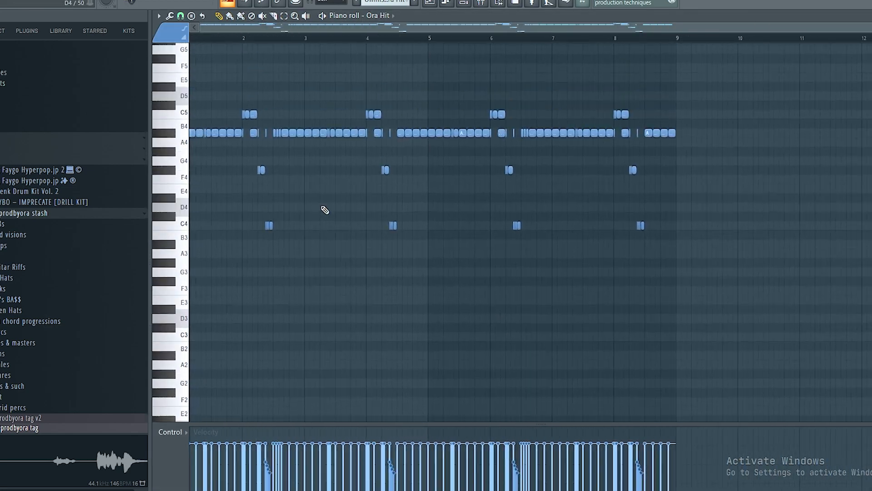
{"action": "scroll", "coordinate": [309, 206], "scroll_direction": "up", "scroll_amount": 3}
{"action": "left_click_drag", "start_coordinate": [302, 211], "coordinate": [84, 416]}
{"action": "left_click_drag", "start_coordinate": [302, 226], "coordinate": [114, 416]}
{"action": "left_click", "coordinate": [190, 372]}
{"action": "key", "text": "space"}
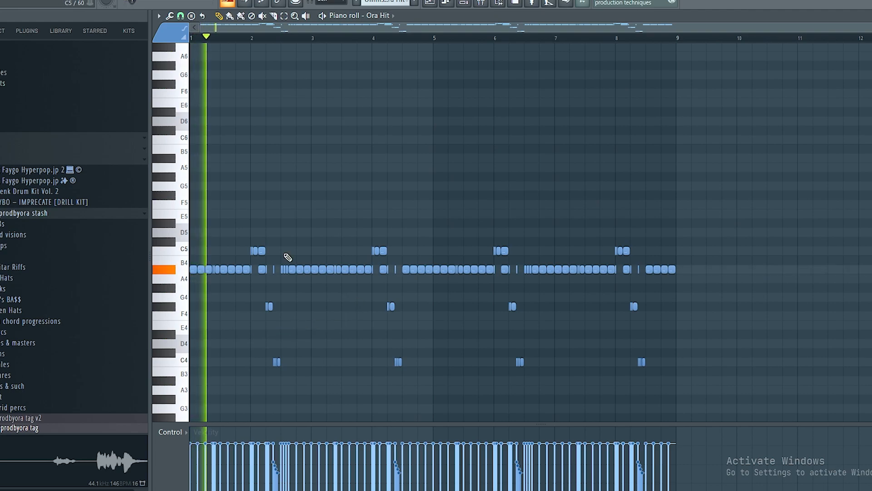
{"action": "scroll", "coordinate": [248, 62], "scroll_direction": "up", "scroll_amount": 4}
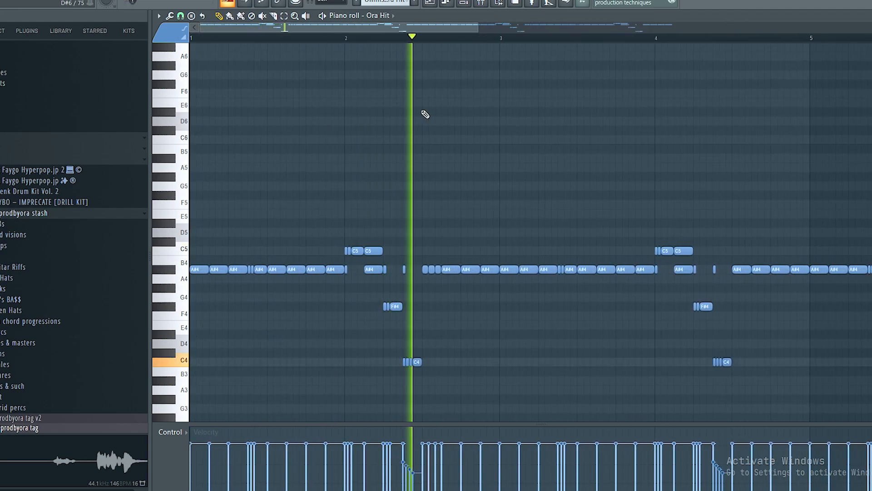
{"action": "left_click_drag", "start_coordinate": [429, 28], "coordinate": [464, 40]}
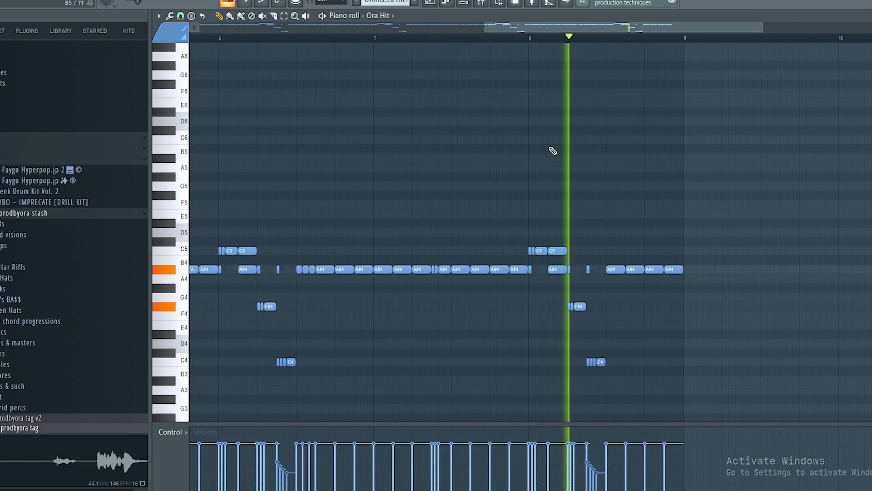
{"action": "key", "text": "F5"}
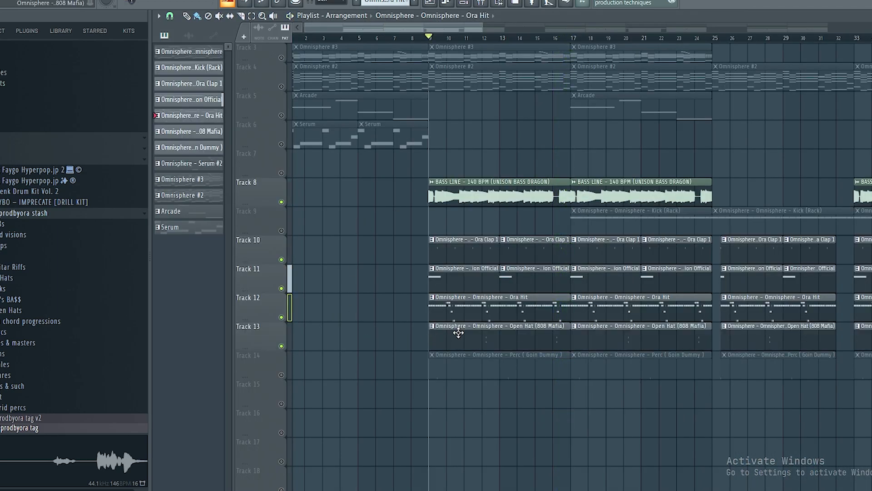
Step: Lengthen all notes in the Open Hat (808 Mafia) pattern to about a quarter bar and return to the playlist
{"action": "double_click", "coordinate": [459, 331]}
{"action": "key", "text": "ctrl+a"}
{"action": "left_click_drag", "start_coordinate": [389, 287], "coordinate": [410, 288]}
{"action": "left_click", "coordinate": [488, 288]}
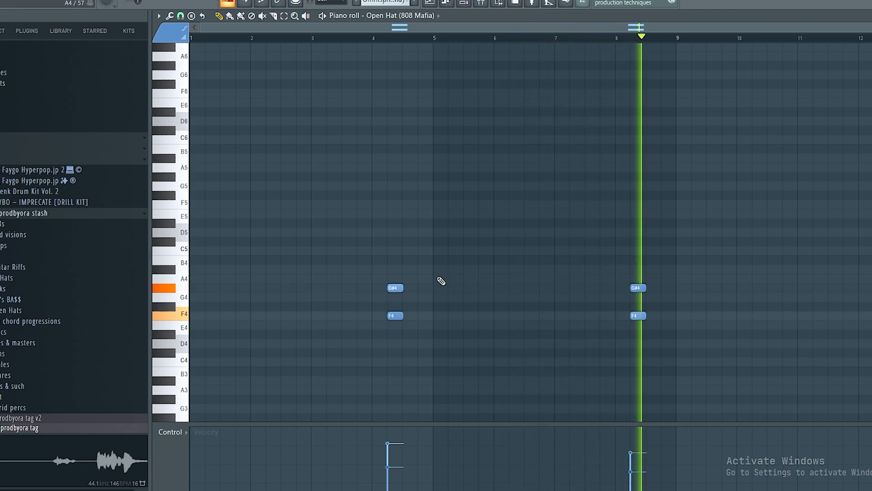
{"action": "key", "text": "F5"}
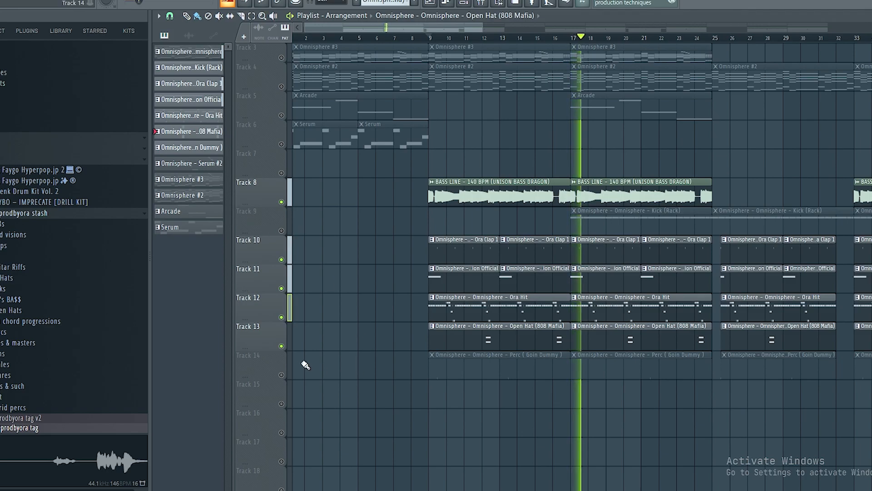
Step: Show the Perc (Goin Dummy) pattern's notes, play them, and return to the playlist
{"action": "double_click", "coordinate": [455, 359]}
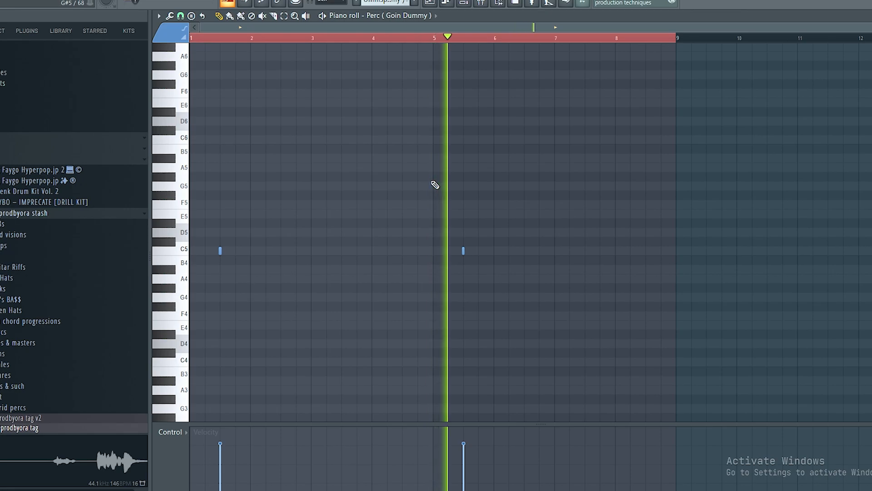
{"action": "key", "text": "space"}
{"action": "left_click", "coordinate": [177, 254]}
{"action": "key", "text": "F5"}
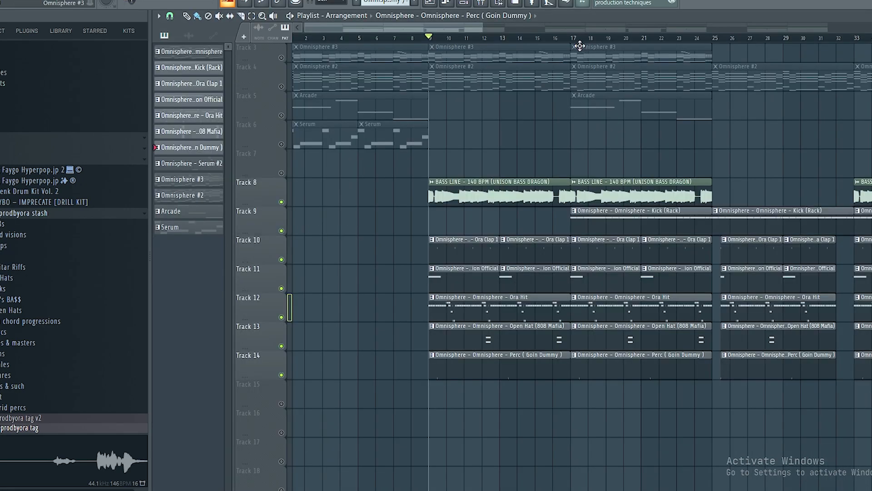
Step: Move the song position to bar 17, play the Kick (Rack) pattern while viewing its notes, and return to the playlist
{"action": "left_click", "coordinate": [567, 36]}
{"action": "double_click", "coordinate": [360, 225]}
{"action": "key", "text": "space"}
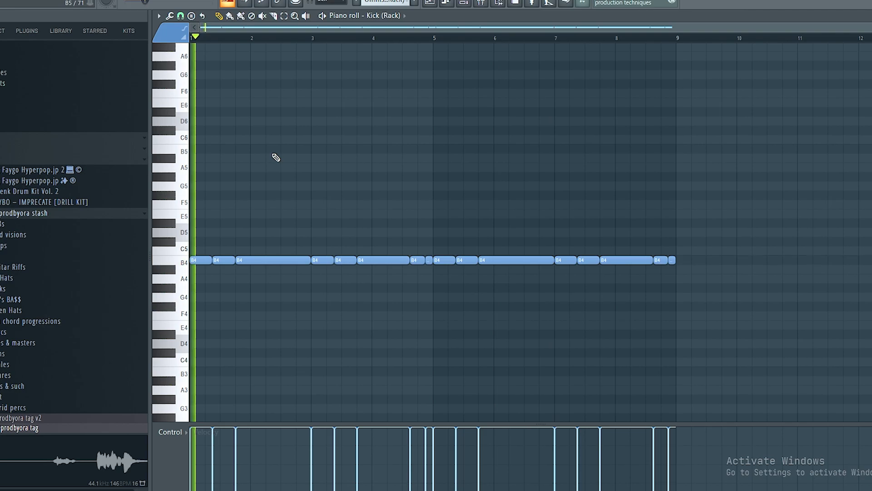
{"action": "key", "text": "F5"}
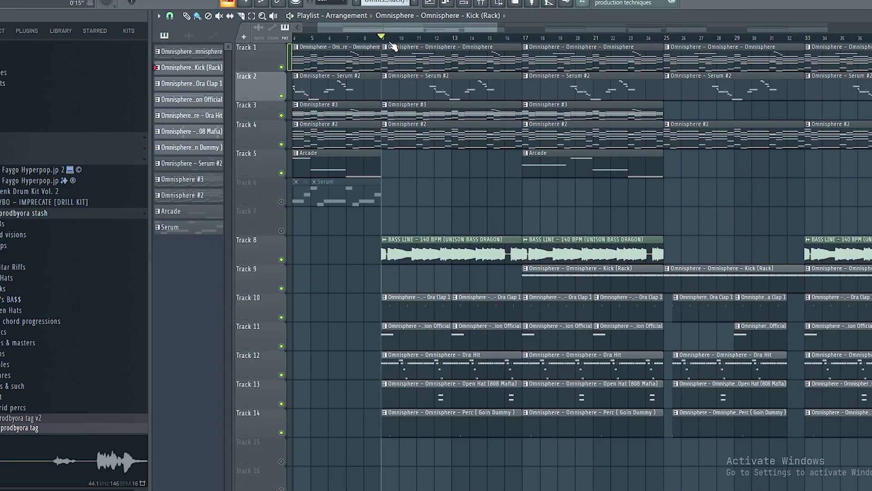